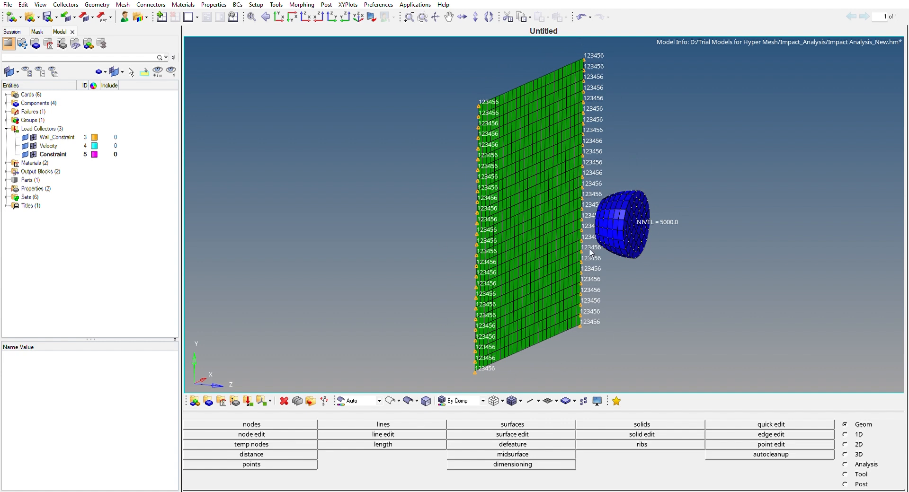
Step: Examine the meshed wall and bullet with the wall's edge constraints and the bullet's initial velocity from several angles
left_click_drag(604, 201, 584, 204, "ctrl")
left_click_drag(696, 167, 671, 257, "ctrl")
right_click_drag(671, 256, 664, 253, "ctrl")
left_click_drag(666, 255, 674, 265, "ctrl")
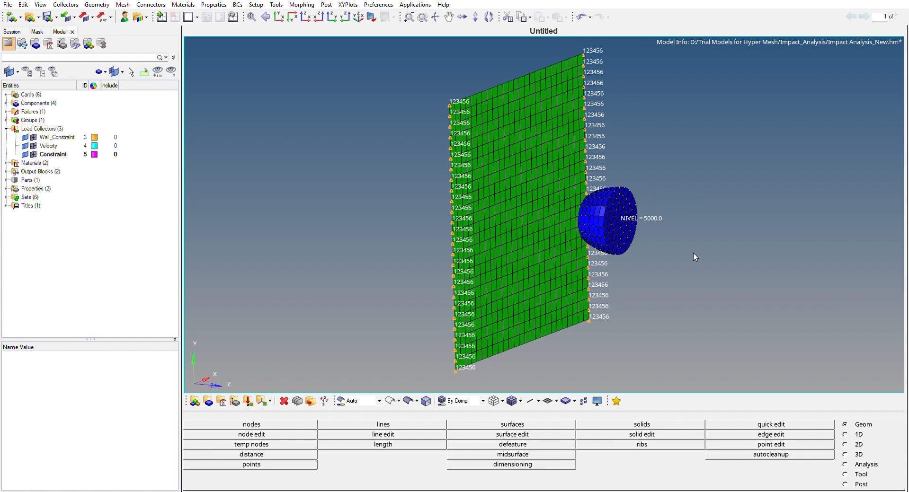
left_click_drag(564, 203, 568, 204, "ctrl")
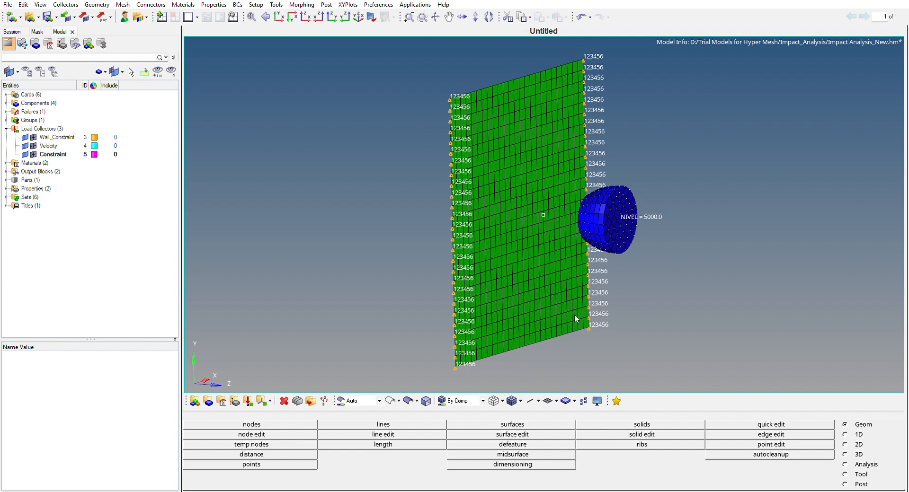
left_click_drag(606, 236, 642, 195, "ctrl")
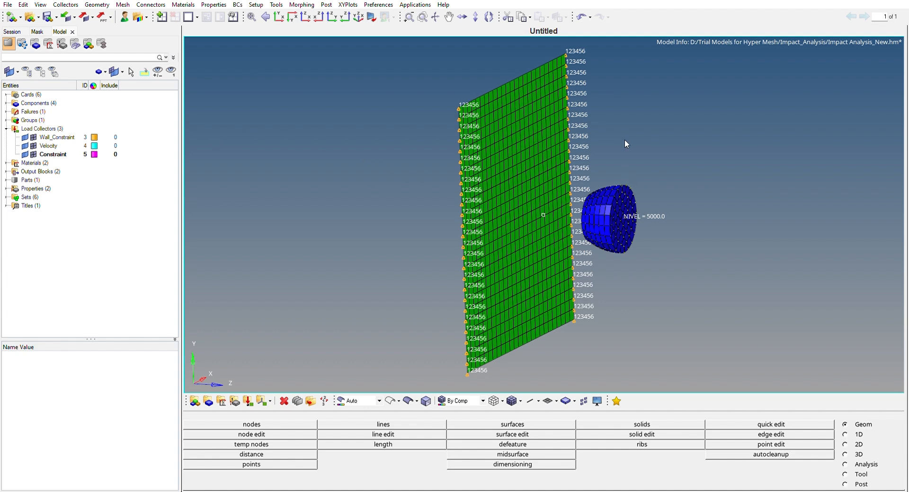
right_click_drag(695, 155, 646, 149, "ctrl")
left_click_drag(534, 151, 520, 238, "ctrl")
scroll(442, 119, "up", 5, "ctrl")
scroll(441, 119, "down", 5, "ctrl")
left_click_drag(628, 250, 612, 270, "ctrl")
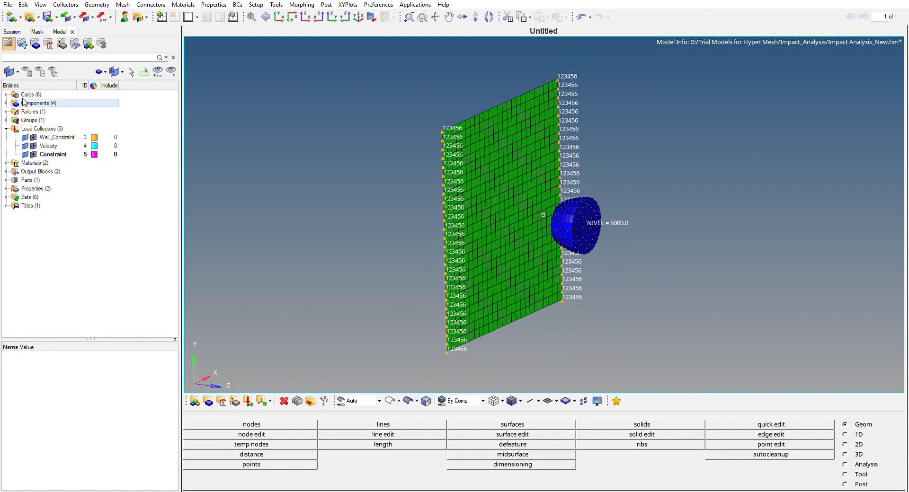
Step: Review the material card parameters of Bullet_Material and Wall_Material
left_click(7, 128)
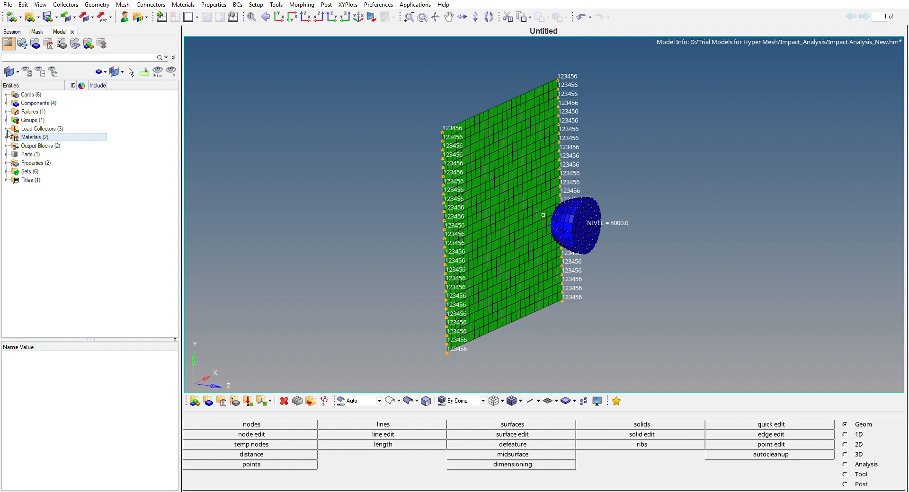
left_click(7, 137)
left_click_drag(91, 334, 90, 216)
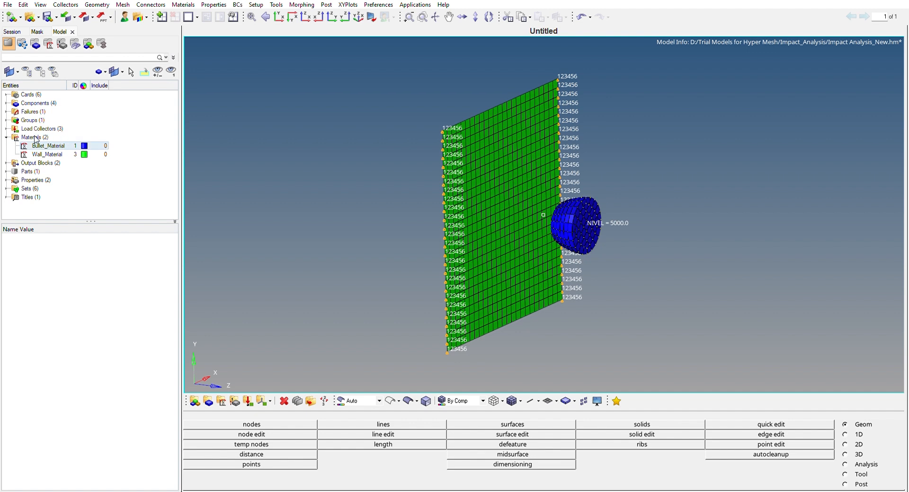
left_click(60, 142)
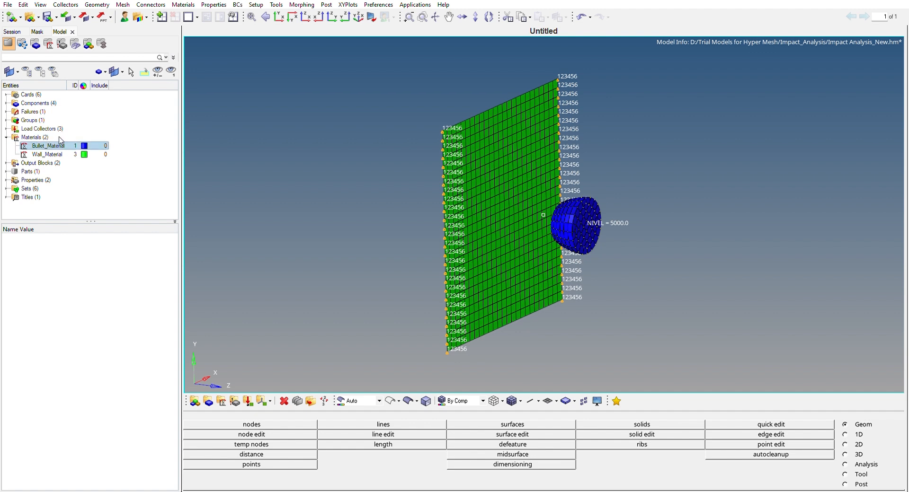
left_click_drag(187, 360, 195, 330)
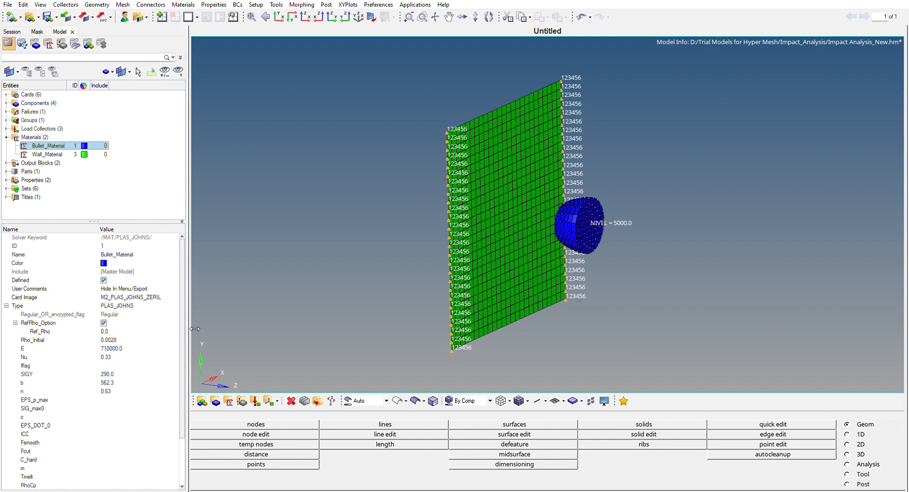
scroll(175, 391, "down", 3)
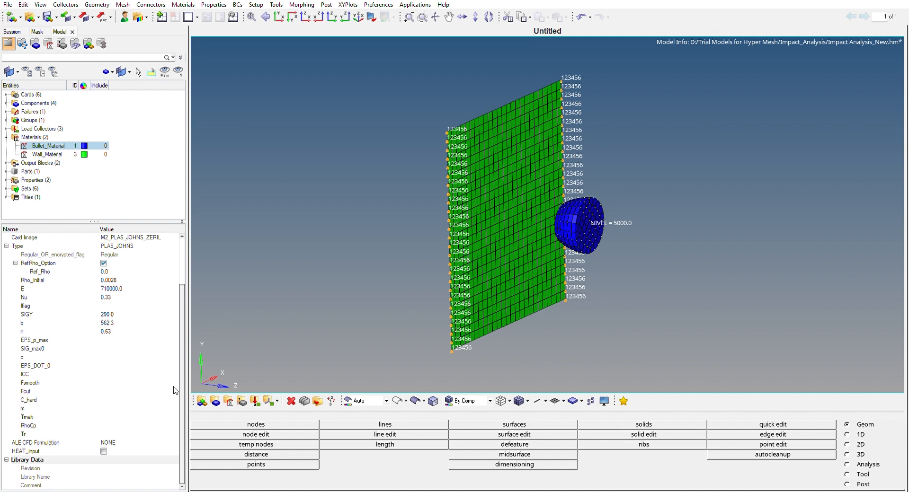
scroll(184, 377, "up", 3)
scroll(184, 377, "down", 3)
scroll(184, 377, "up", 3)
scroll(185, 383, "down", 3)
scroll(185, 376, "up", 3)
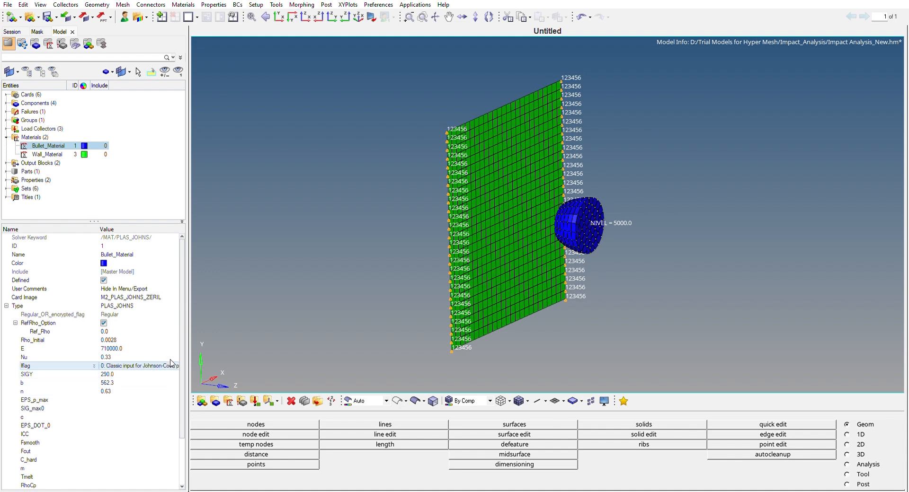
mouse_move(183, 332)
left_mouse_down()
mouse_move(190, 375)
mouse_move(190, 334)
left_mouse_up()
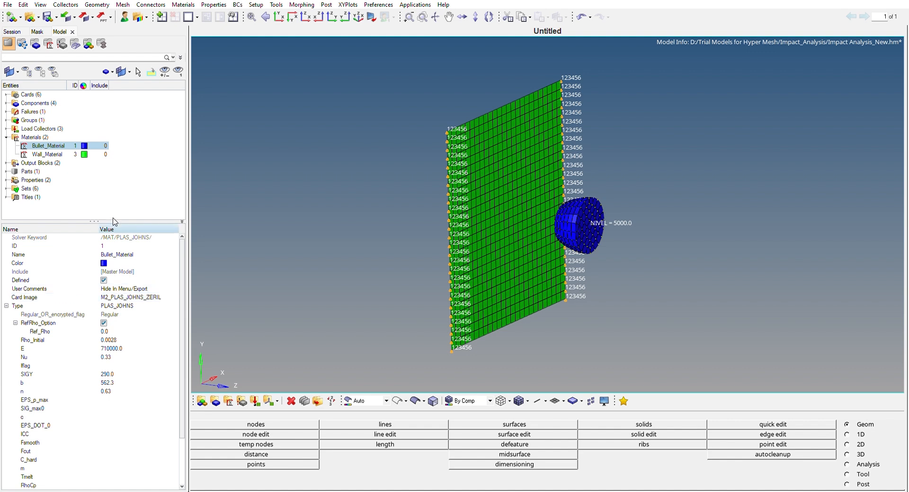
left_click(47, 153)
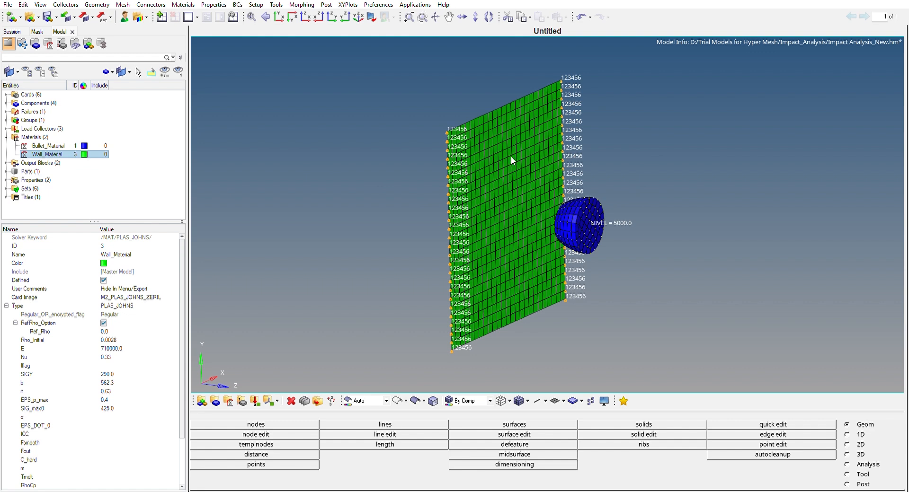
left_click(6, 137)
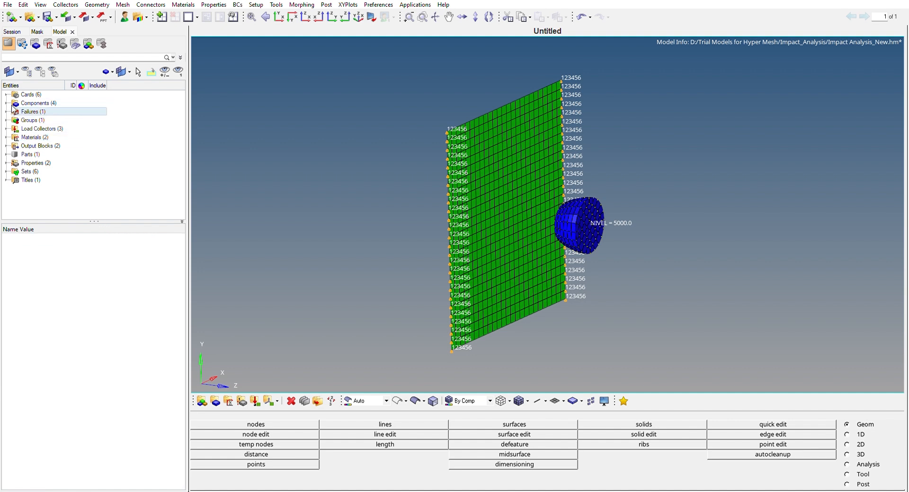
Step: Review the shell property settings of Bullet_Property and Wall_Property
left_click(6, 161)
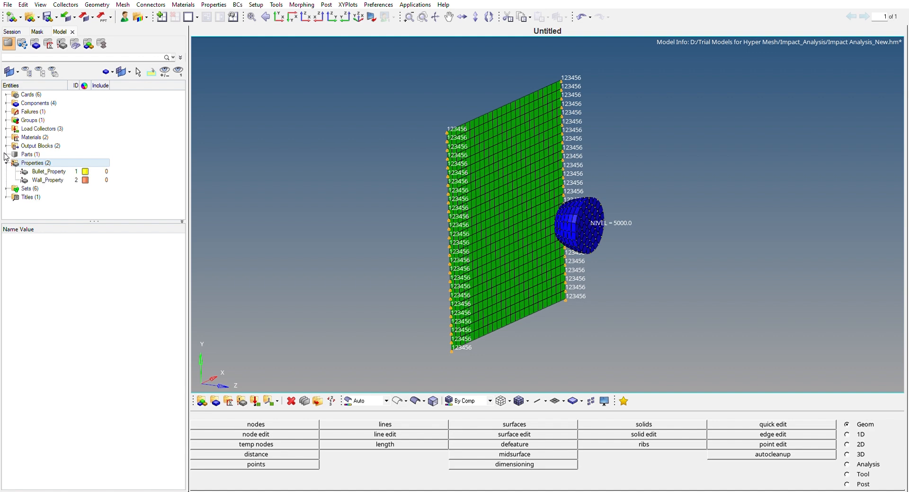
left_click(60, 171)
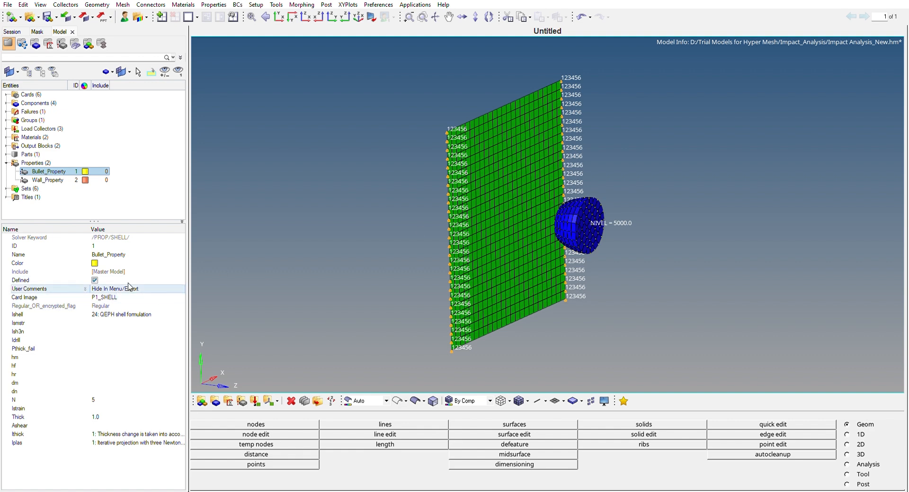
left_click_drag(193, 322, 214, 326)
left_click(158, 408)
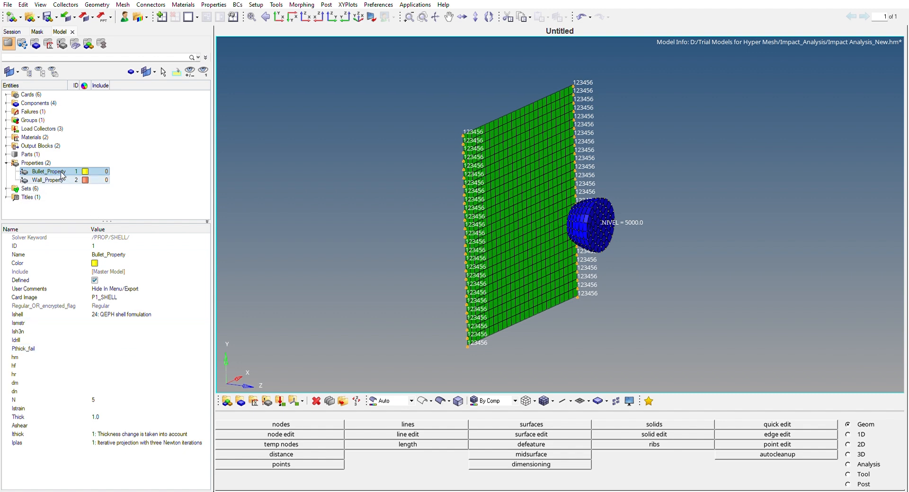
left_click(47, 180)
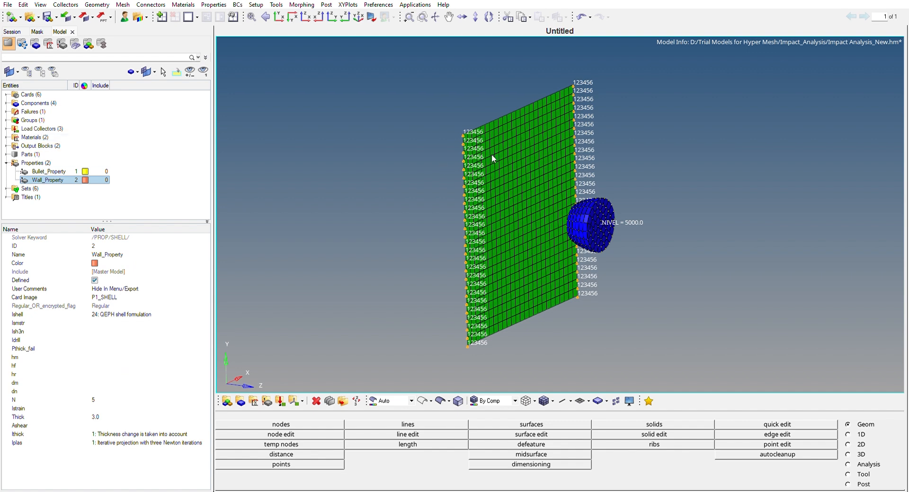
left_click(6, 163)
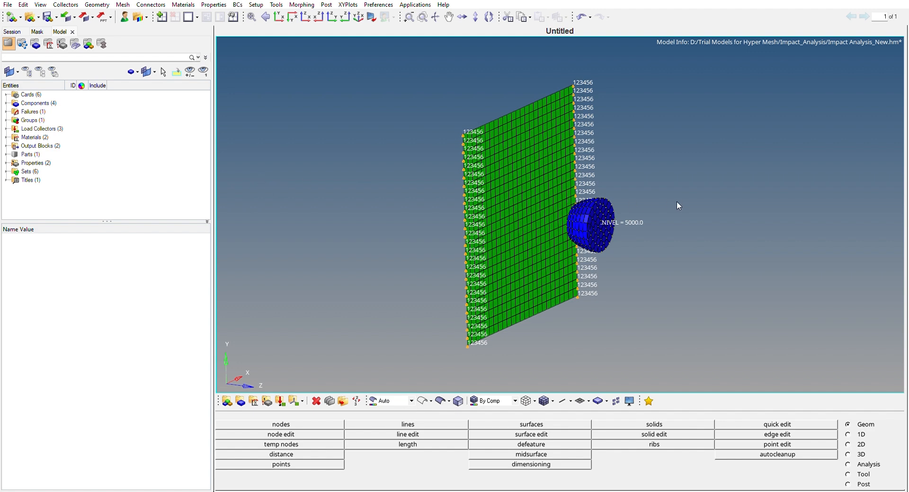
Step: Show the Velocity load's initial velocity components in the BCs Manager
right_click_drag(696, 205, 662, 193, "ctrl")
scroll(661, 193, "down", 1, "ctrl")
scroll(641, 237, "up", 2, "ctrl")
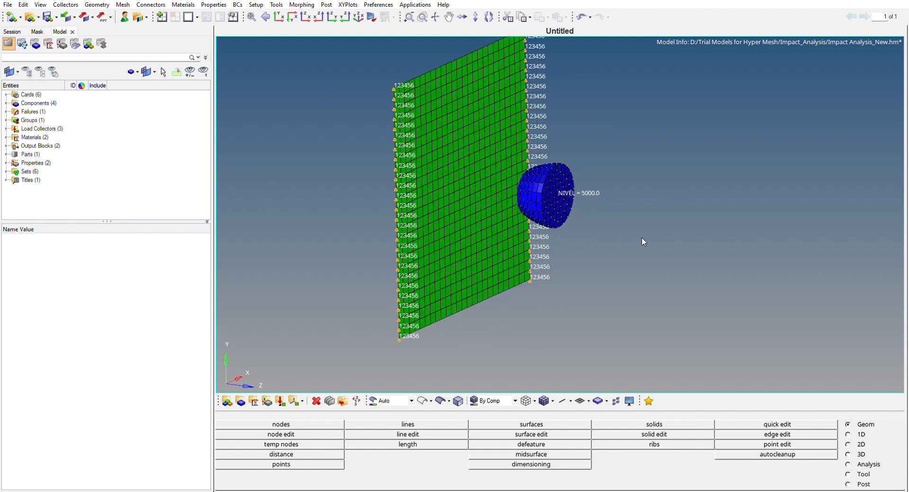
right_click_drag(647, 223, 670, 264, "ctrl")
mouse_move(650, 238)
left_mouse_down("ctrl")
mouse_move(663, 258)
mouse_move(650, 243)
left_mouse_up("ctrl")
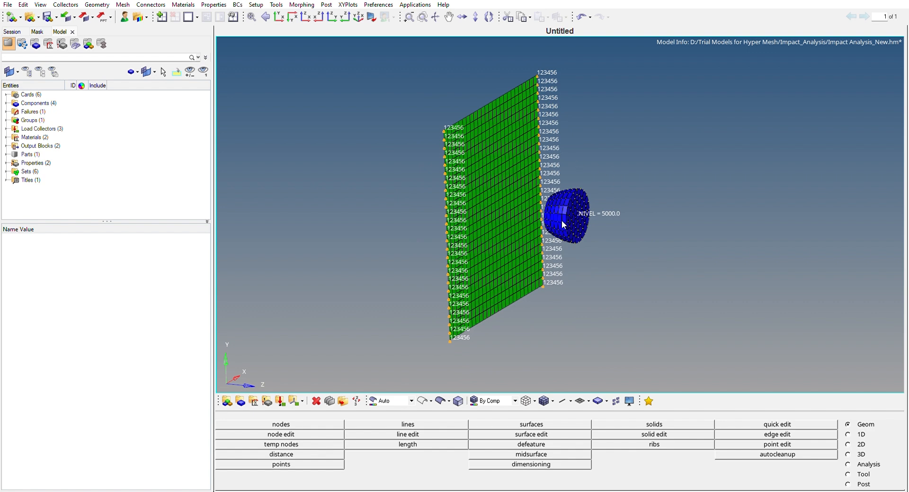
left_click_drag(559, 216, 574, 220, "ctrl")
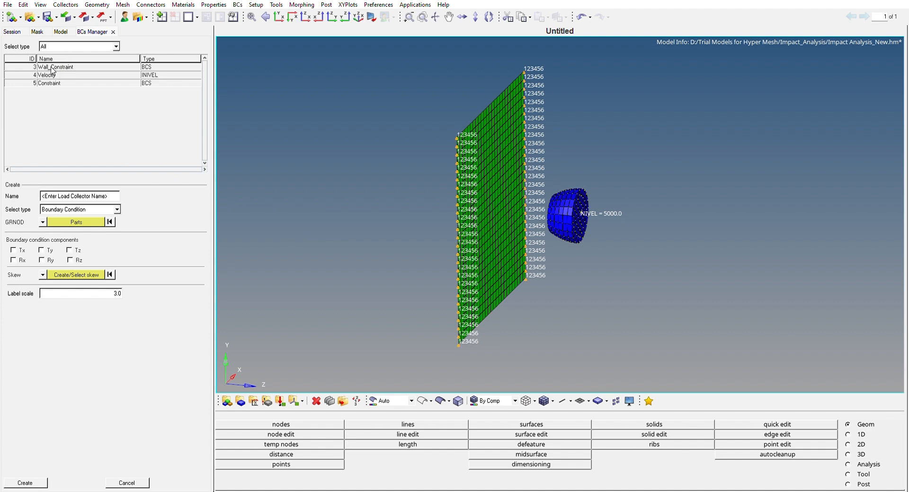
left_click(79, 73)
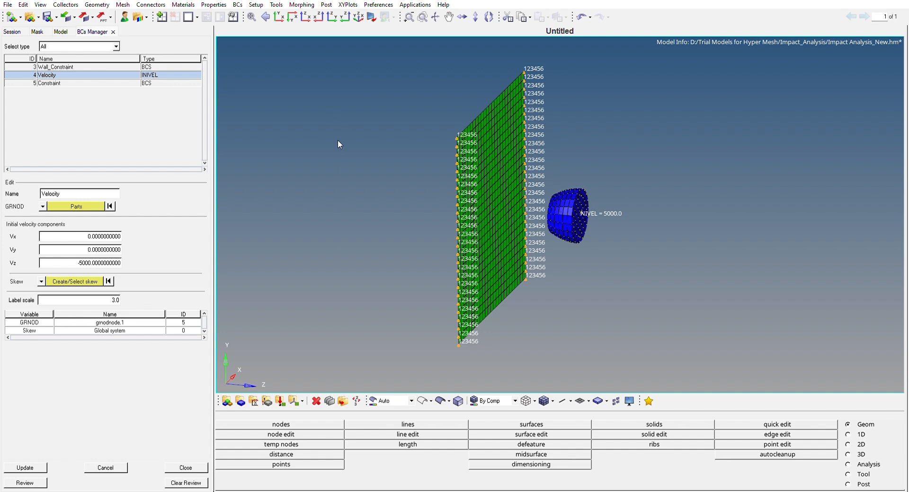
left_click_drag(317, 152, 308, 144, "ctrl")
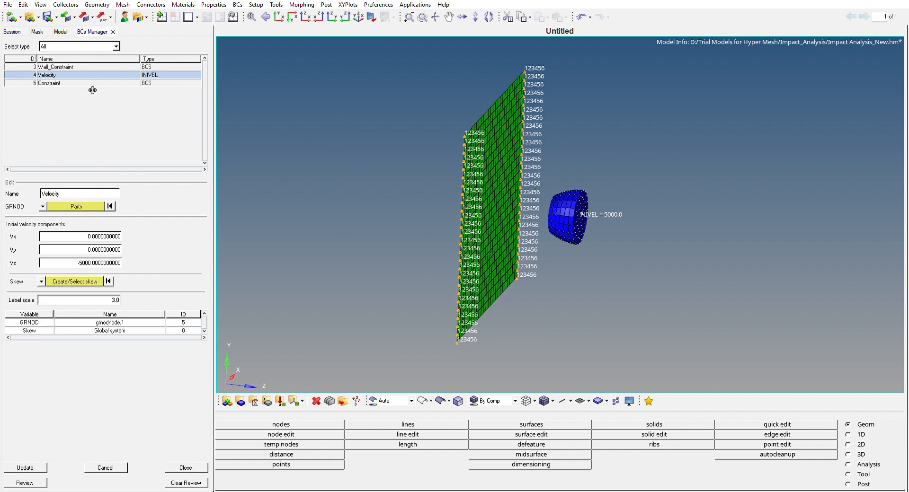
Step: Inspect the Velocity load collector's card data in the model browser and check its arrow direction on the bullet
left_click(60, 29)
left_click(6, 129)
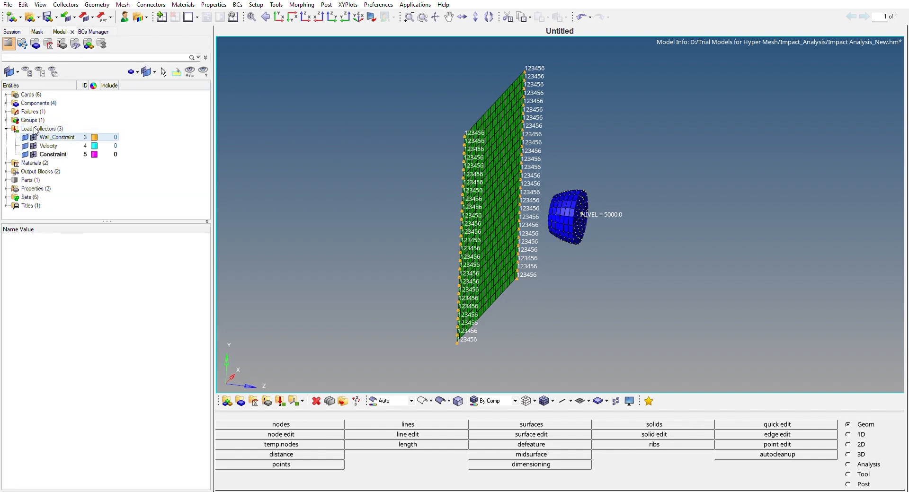
left_click(50, 145)
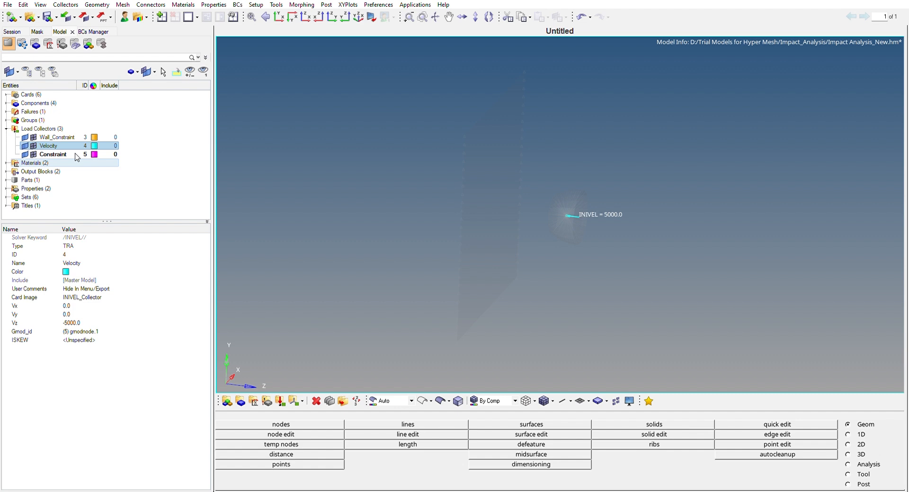
left_click_drag(552, 252, 615, 200, "ctrl")
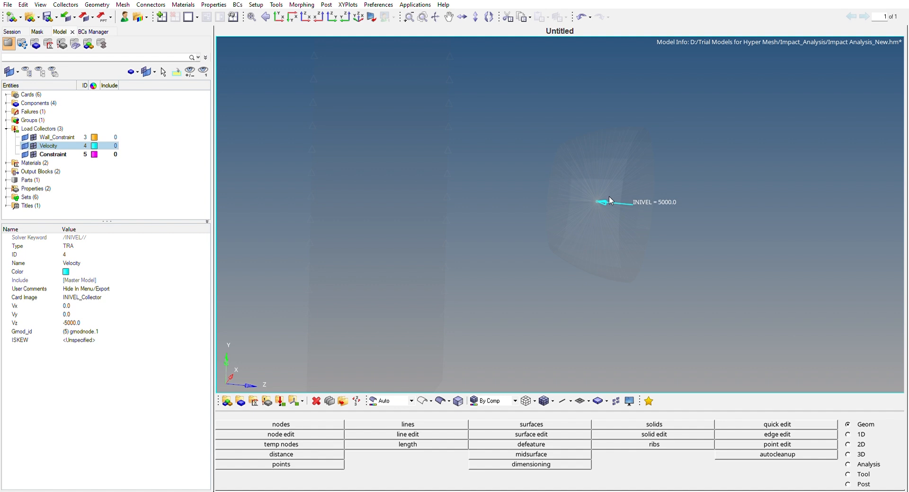
scroll(502, 194, "down", 5, "ctrl")
right_click_drag(501, 195, 528, 225, "ctrl")
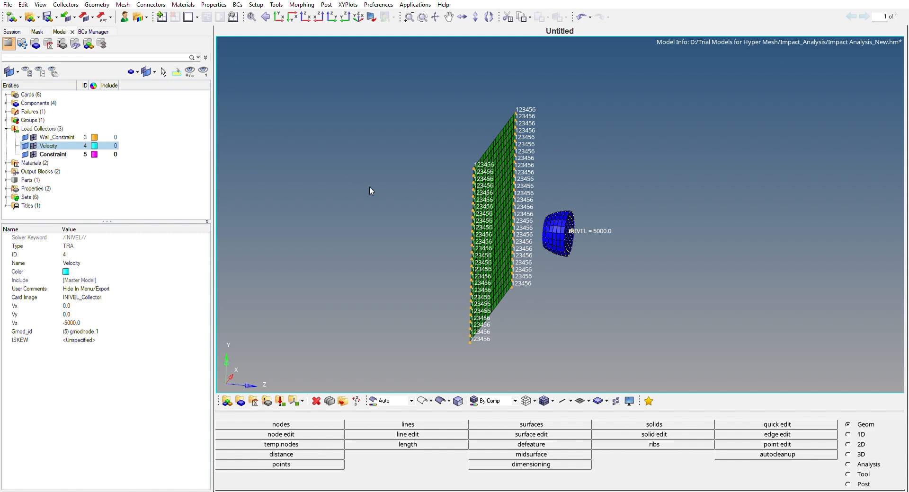
right_click_drag(394, 212, 363, 199, "ctrl")
left_click_drag(475, 210, 502, 195, "ctrl")
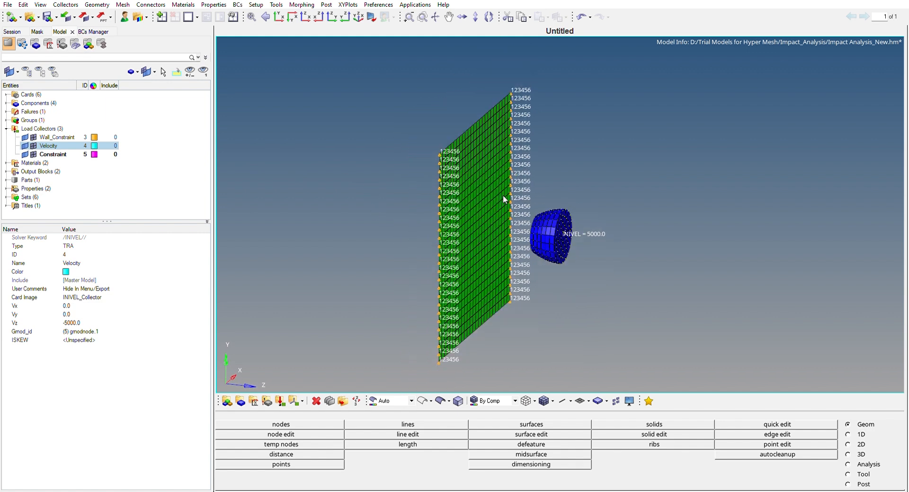
Step: Return to the BCs Manager and examine the constraints along both vertical edges of the wall up close
left_click(90, 31)
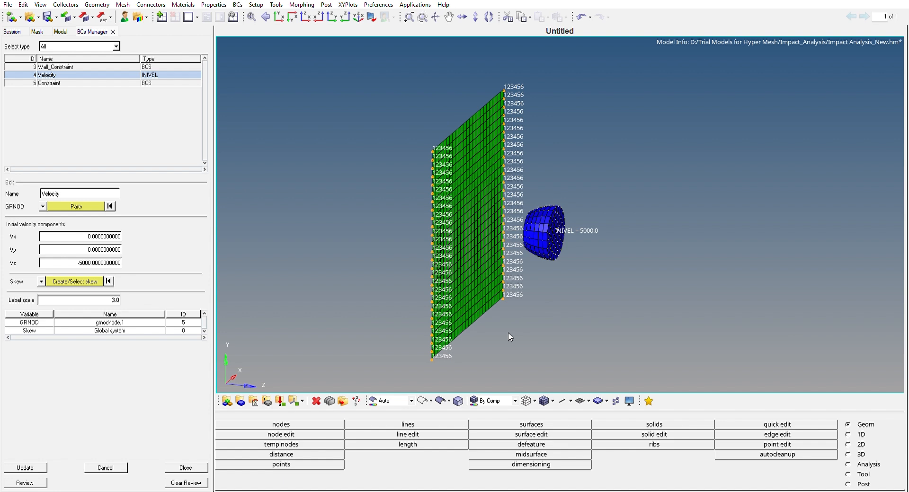
right_click_drag(510, 343, 508, 325, "ctrl")
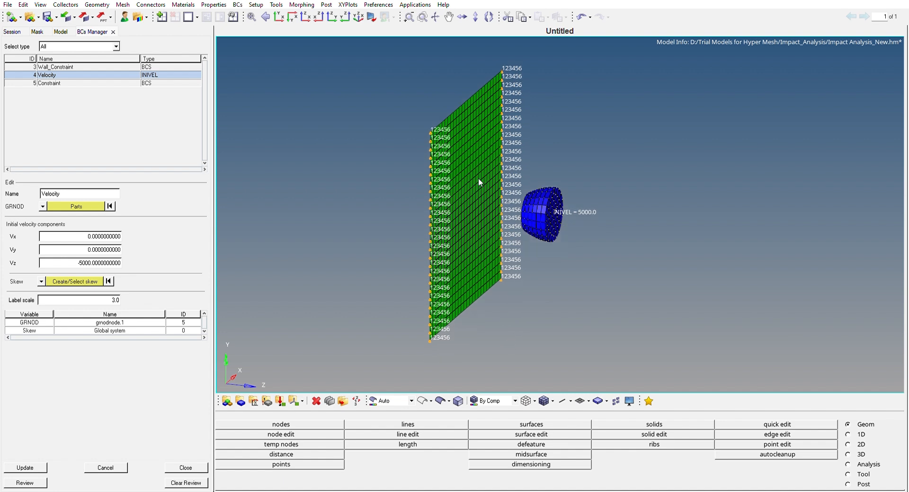
scroll(440, 133, "up", 4)
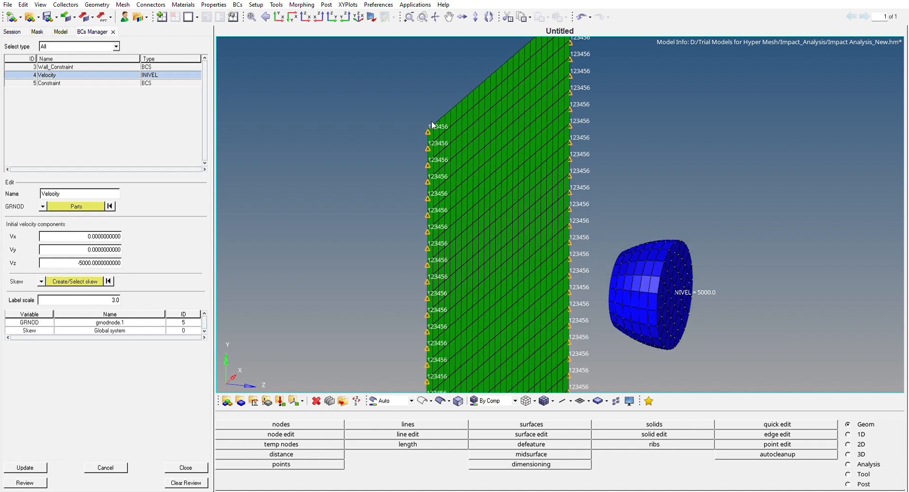
scroll(440, 277, "down", 4)
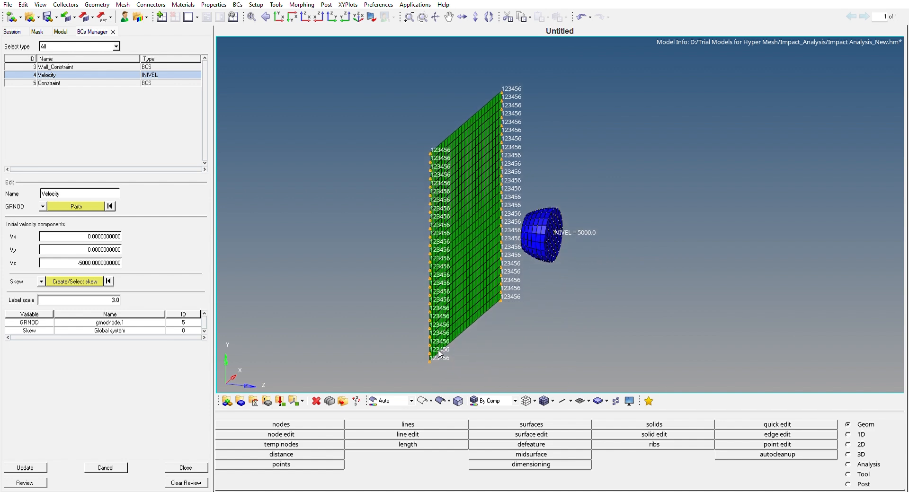
scroll(440, 354, "up", 2)
scroll(434, 356, "up", 2)
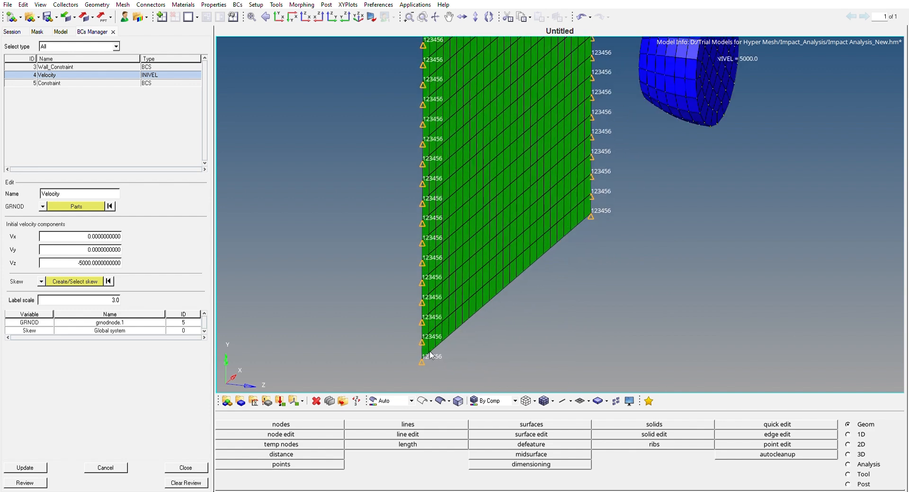
scroll(445, 348, "down", 3)
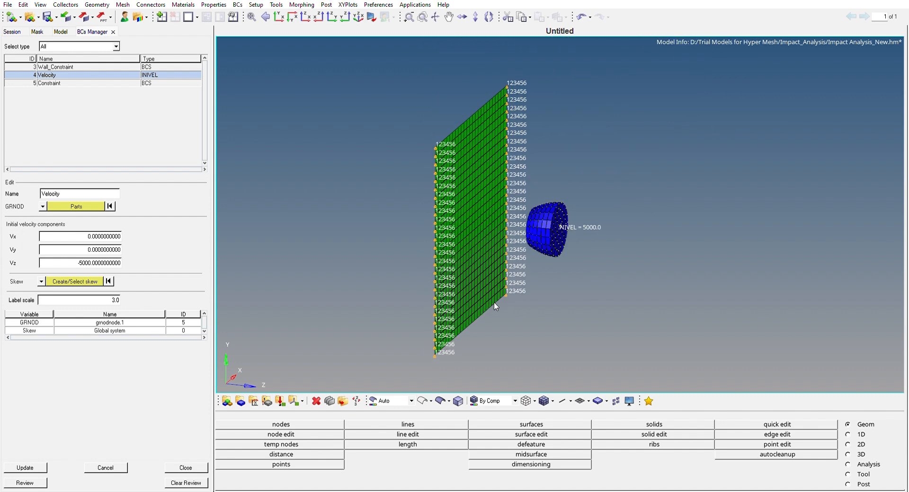
left_click_drag(532, 318, 523, 316, "ctrl")
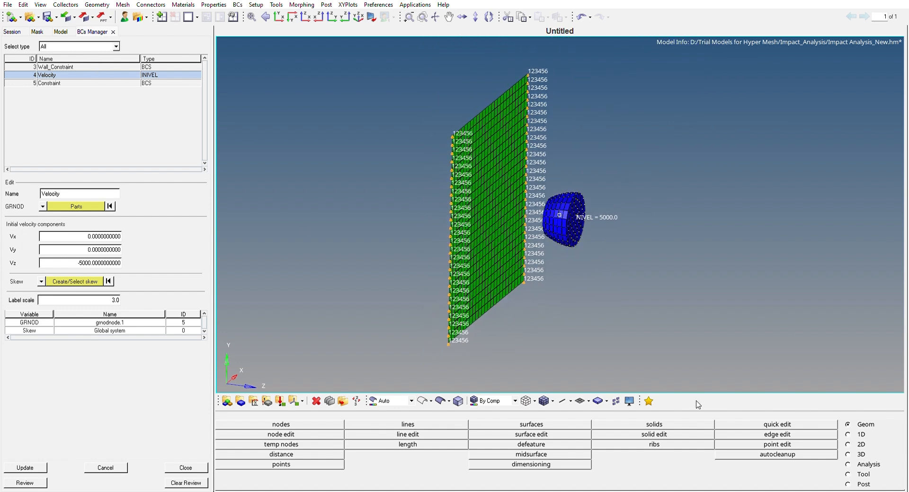
left_click(851, 456)
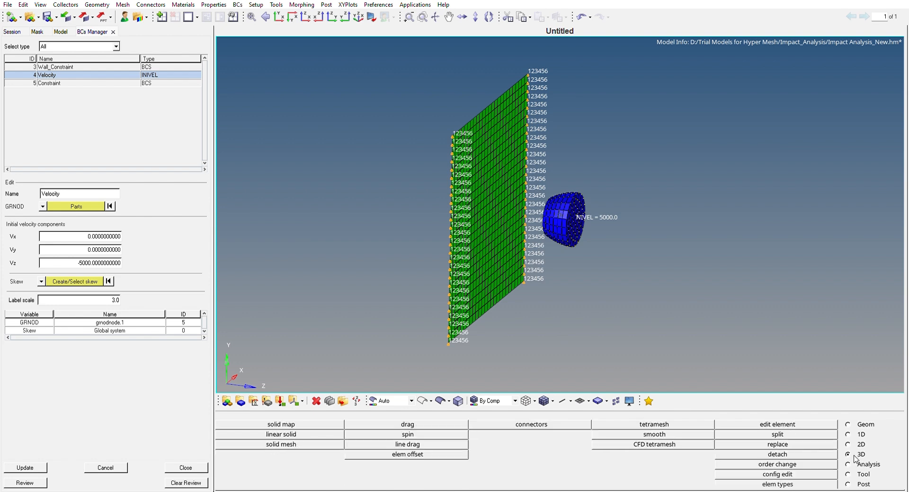
left_click(853, 465)
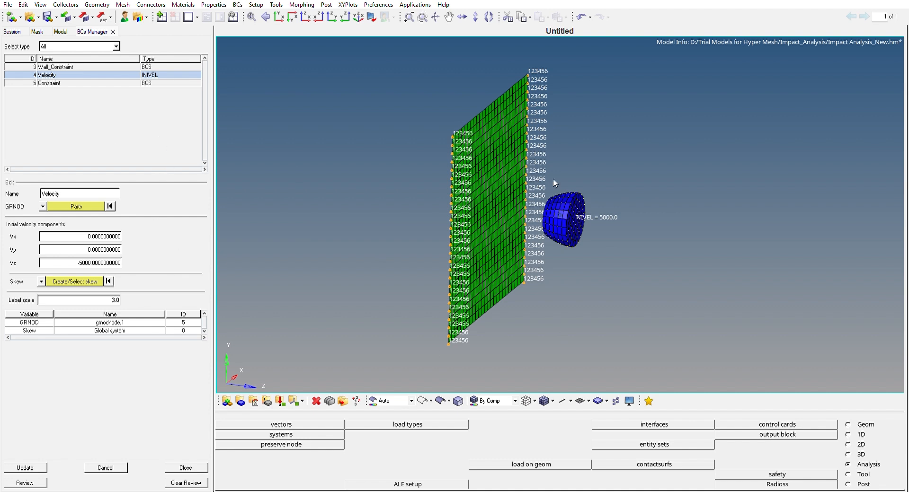
left_click(848, 424)
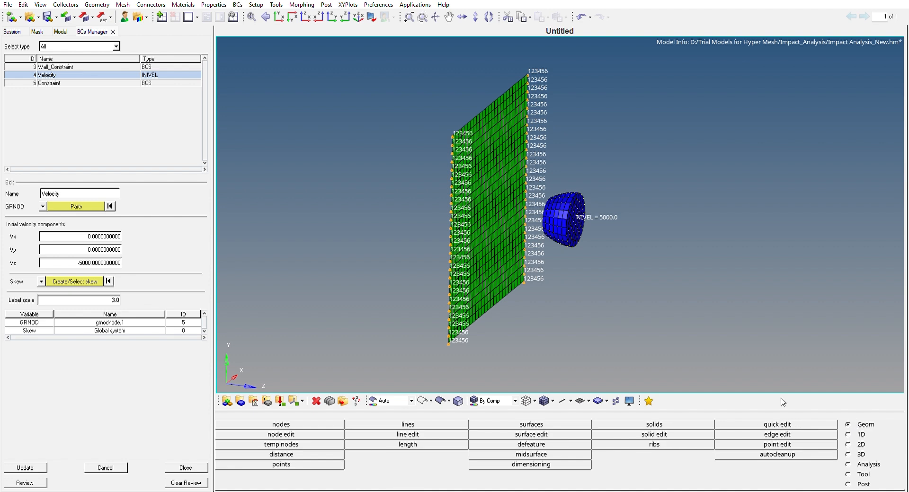
Step: Review the boundary condition components of the Constraint entry in the BCs Manager, then close the manager
left_click(61, 32)
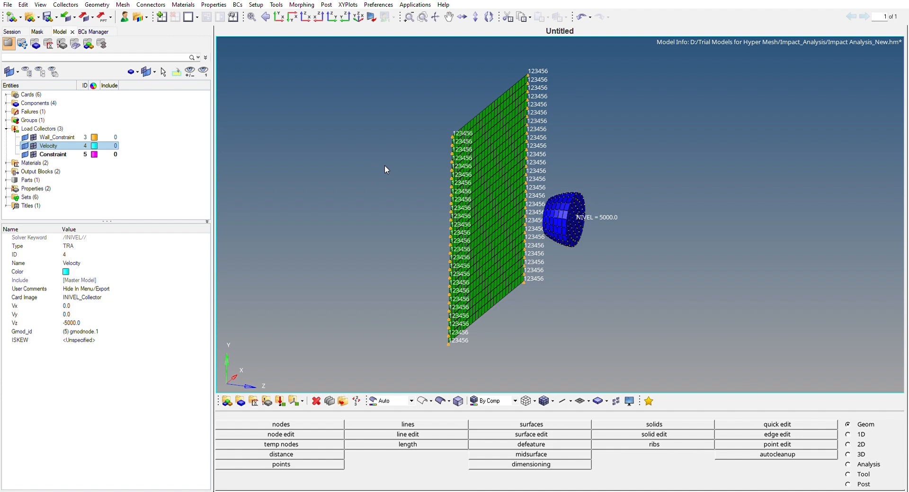
left_click(95, 30)
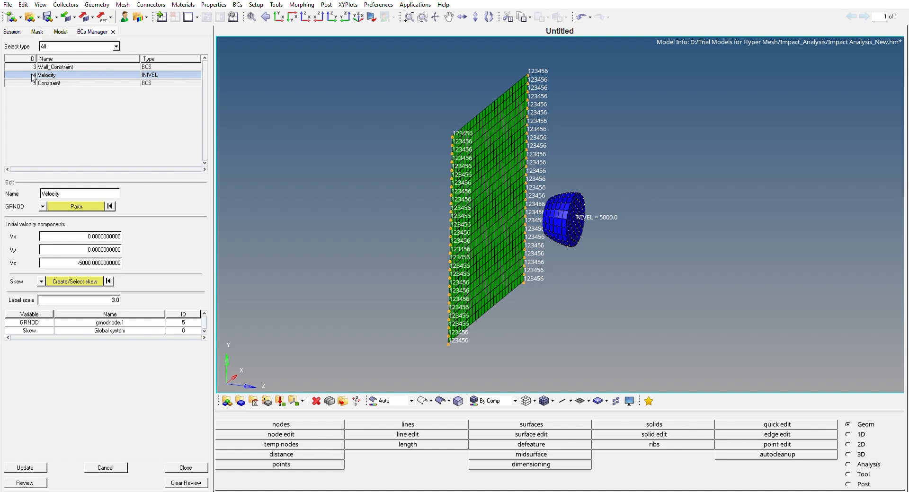
left_click(56, 83)
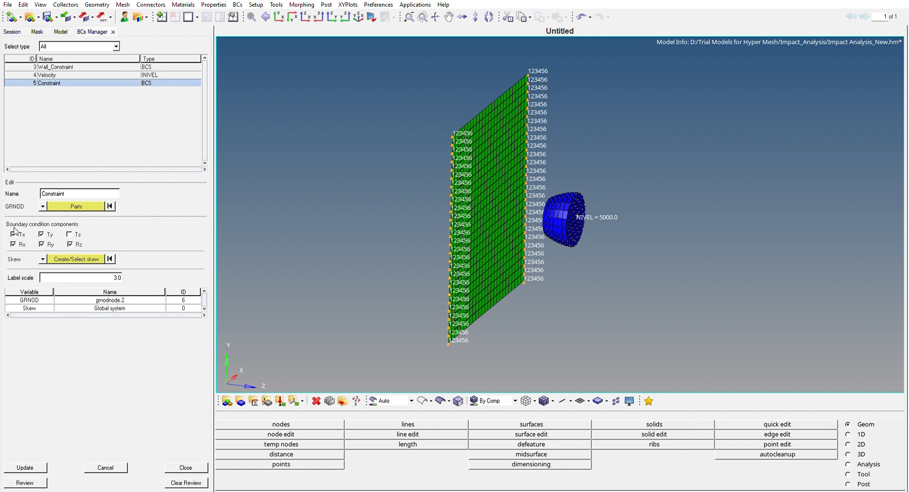
left_click(15, 231)
left_click(113, 31)
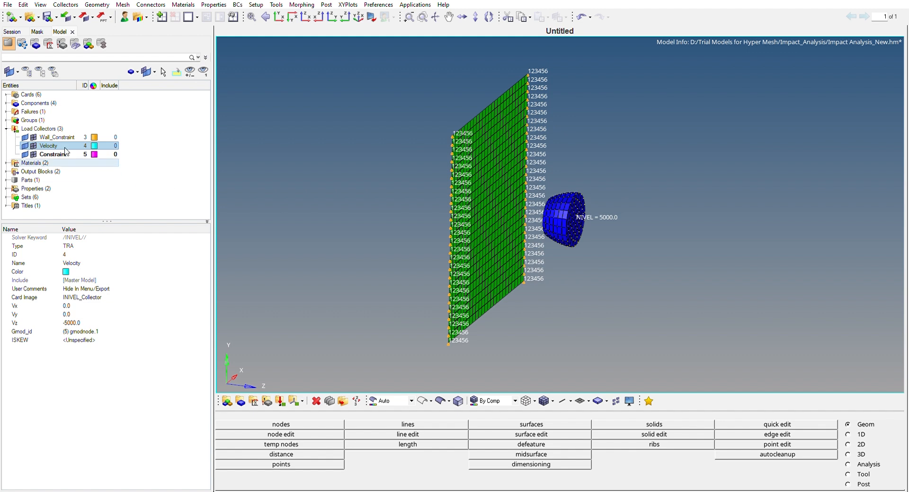
Step: Review the settings of the Contact interface under Groups in the model browser
left_click(6, 127)
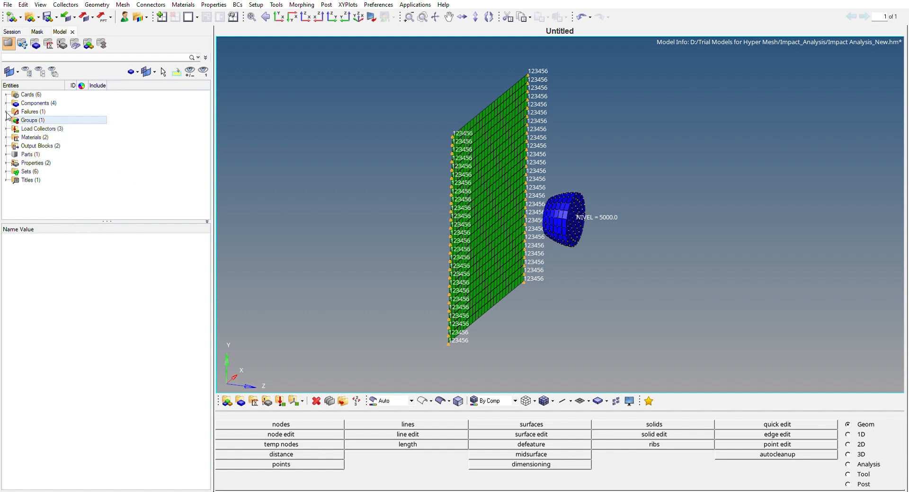
left_click(7, 119)
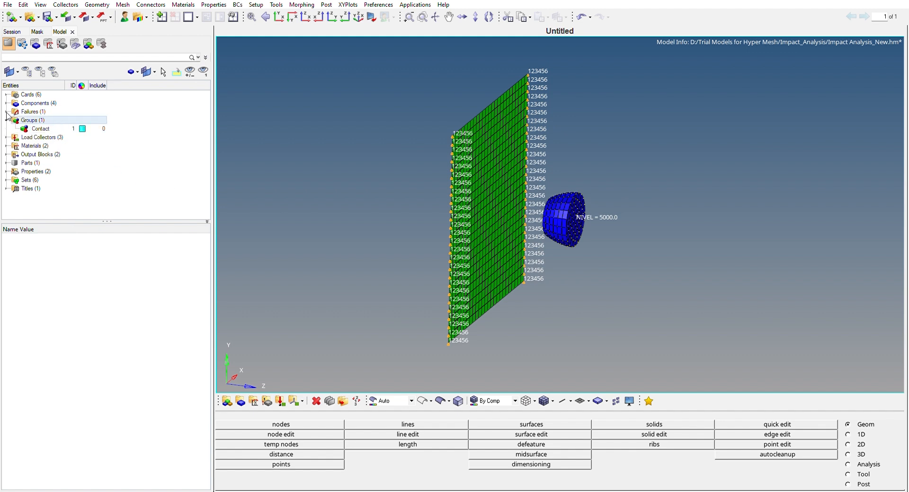
left_click(67, 129)
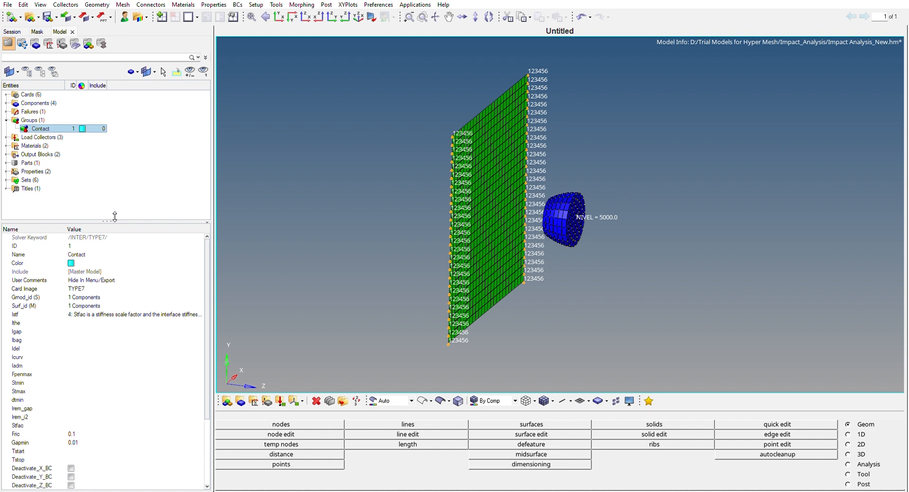
left_click_drag(117, 179, 116, 180)
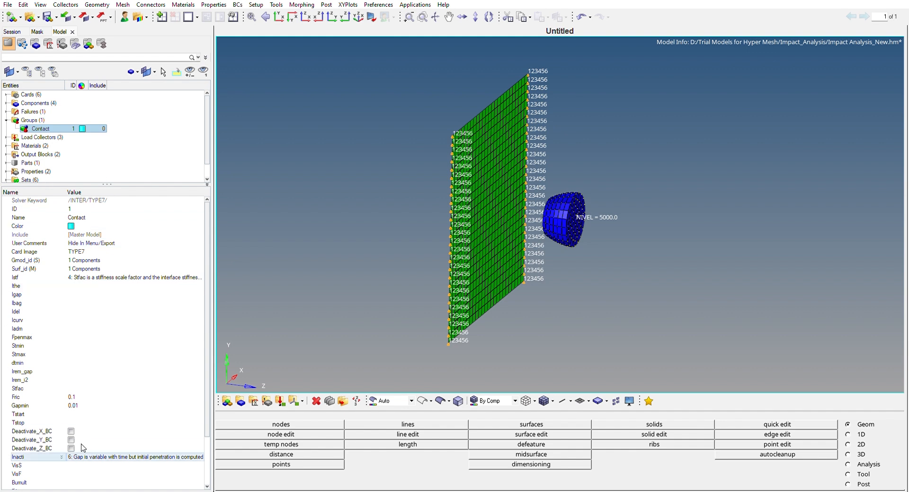
mouse_move(210, 396)
left_mouse_down()
mouse_move(213, 445)
mouse_move(213, 390)
left_mouse_up()
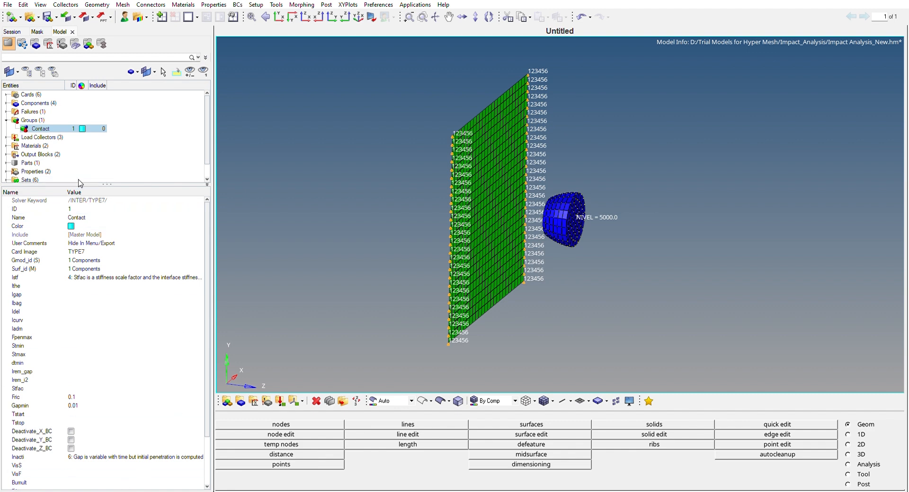
left_click(128, 473)
left_click_drag(209, 278, 209, 284)
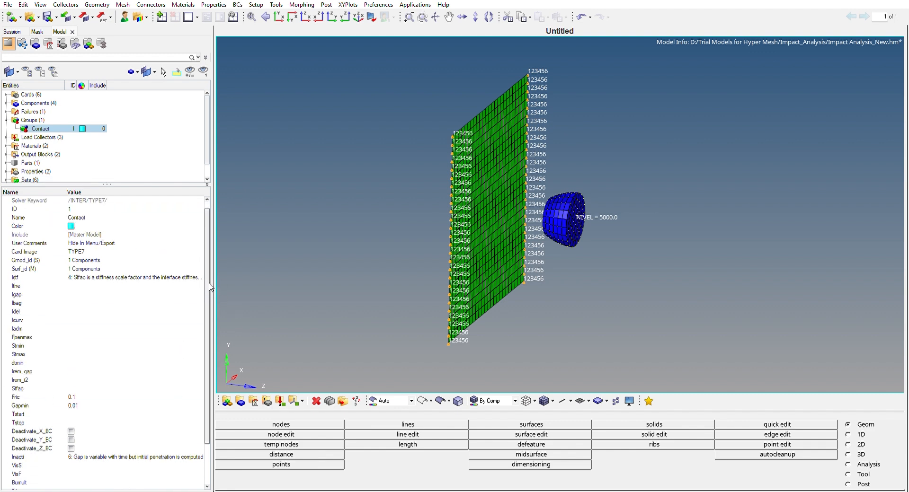
left_click(7, 120)
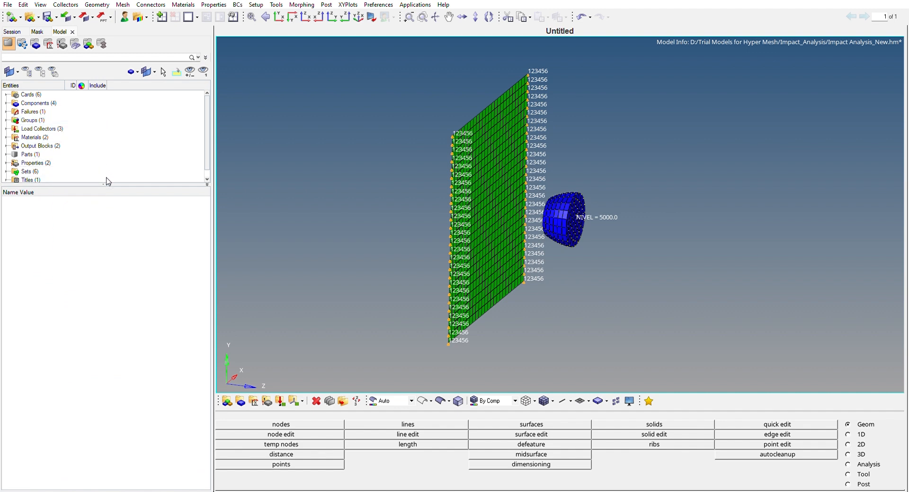
left_click_drag(113, 185, 113, 244)
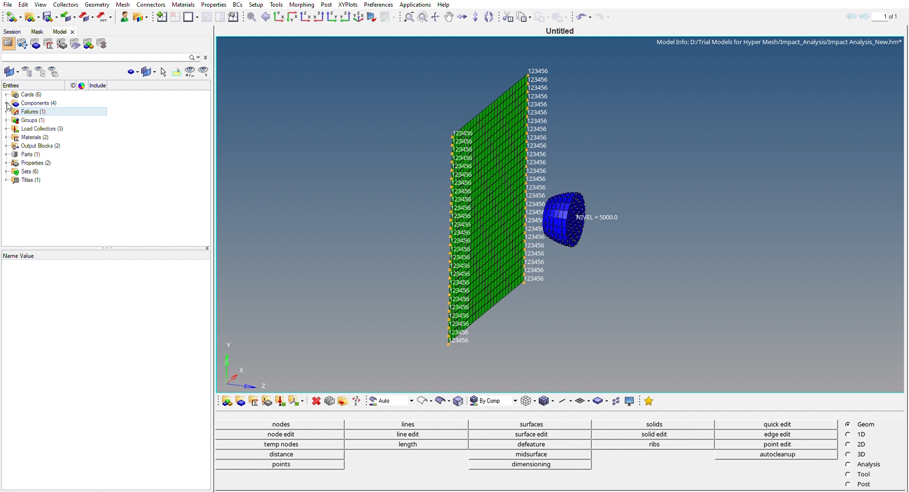
Step: Review the Johnson failure parameters of Failure_Criteria assigned to the wall material
left_click(6, 111)
left_click(48, 112)
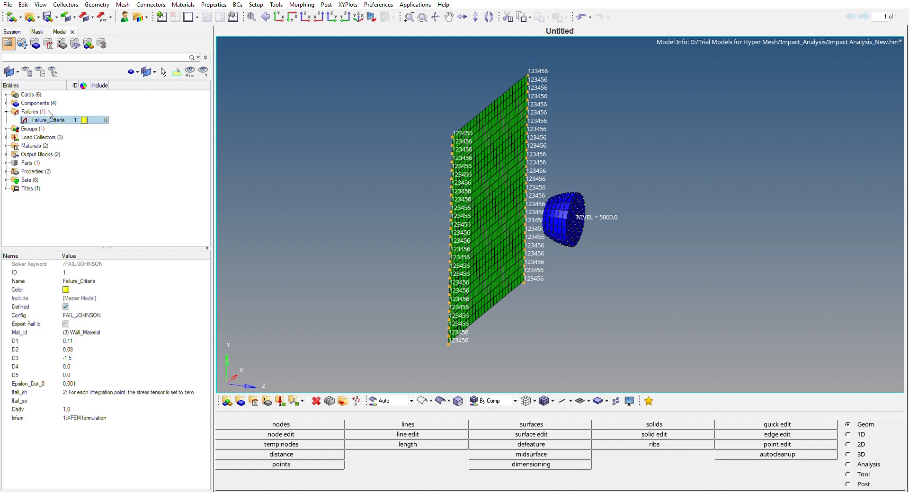
left_click_drag(112, 243, 118, 212)
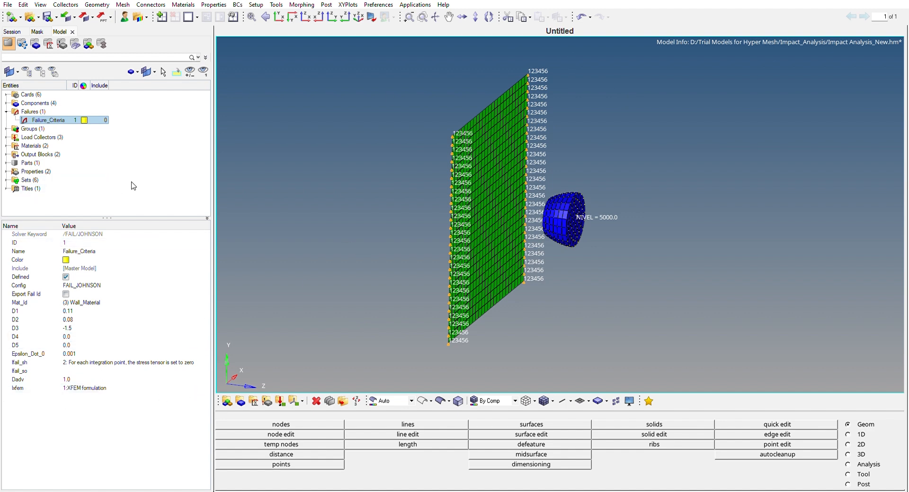
left_click(7, 111)
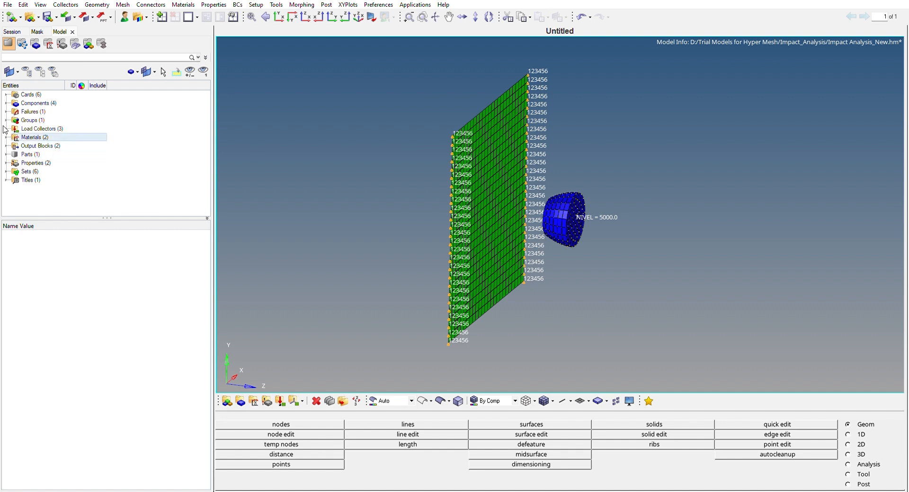
Step: Temporarily hide the Bullet_Surface mesh to examine the RBE2 rigid elements inside the bullet up close
left_click(7, 100)
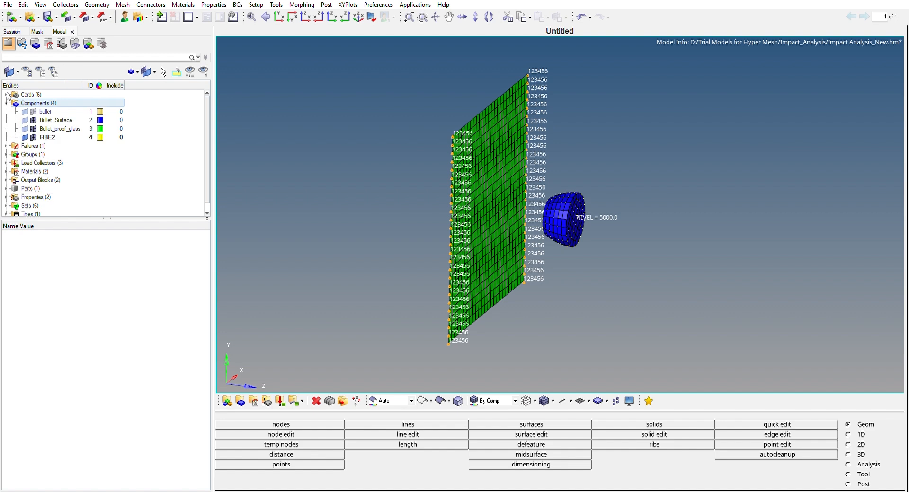
left_click(34, 120)
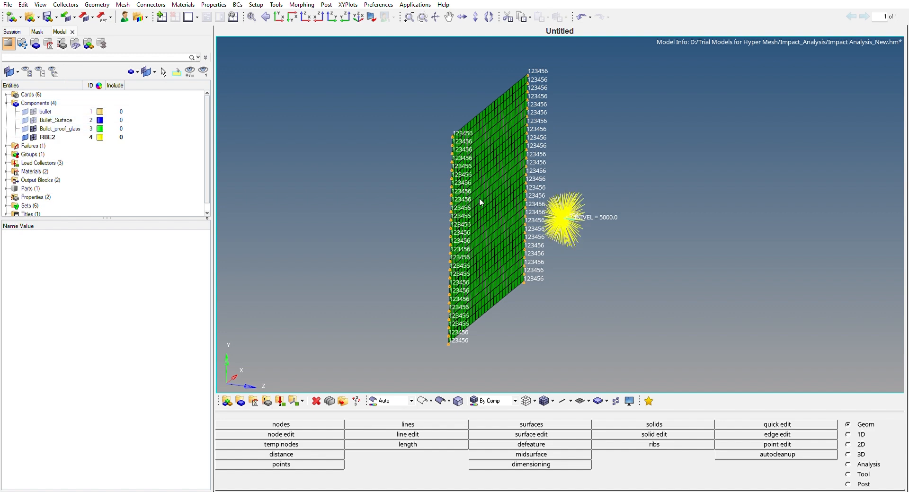
scroll(627, 258, "up", 5)
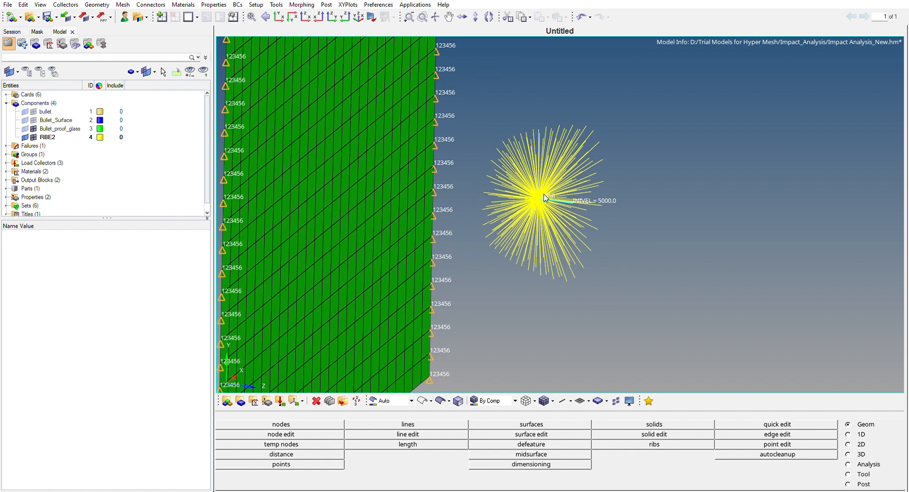
scroll(547, 197, "up", 4)
scroll(559, 205, "up", 1)
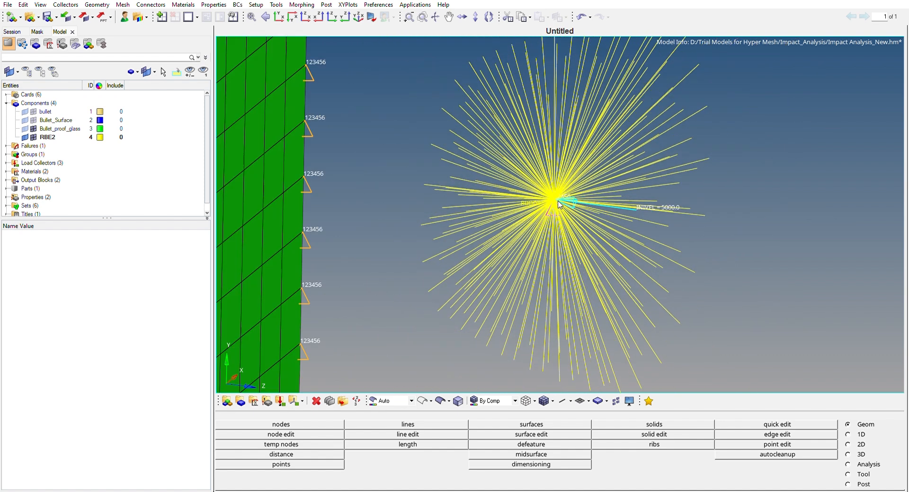
scroll(559, 205, "down", 6)
left_click_drag(575, 246, 572, 240, "ctrl")
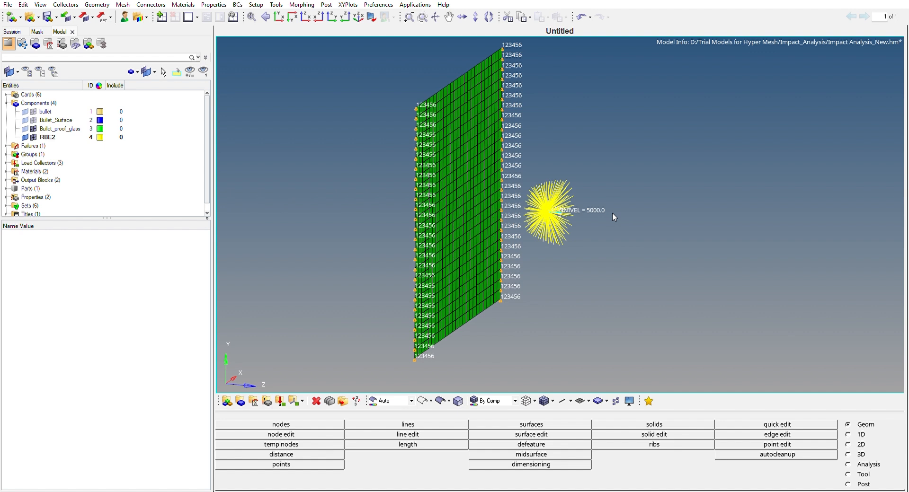
left_click(6, 102)
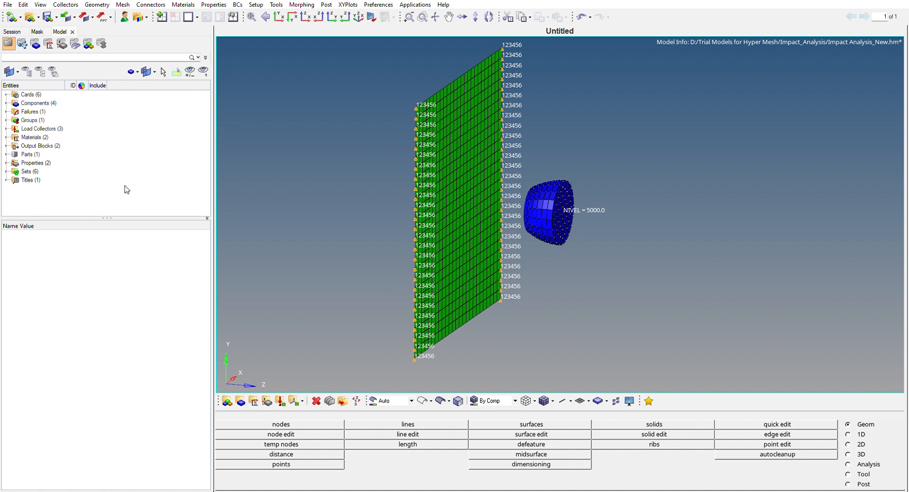
Step: Review the Component_Output and Contact_Output output blocks and check the contact group that the latter refers to
left_click(6, 146)
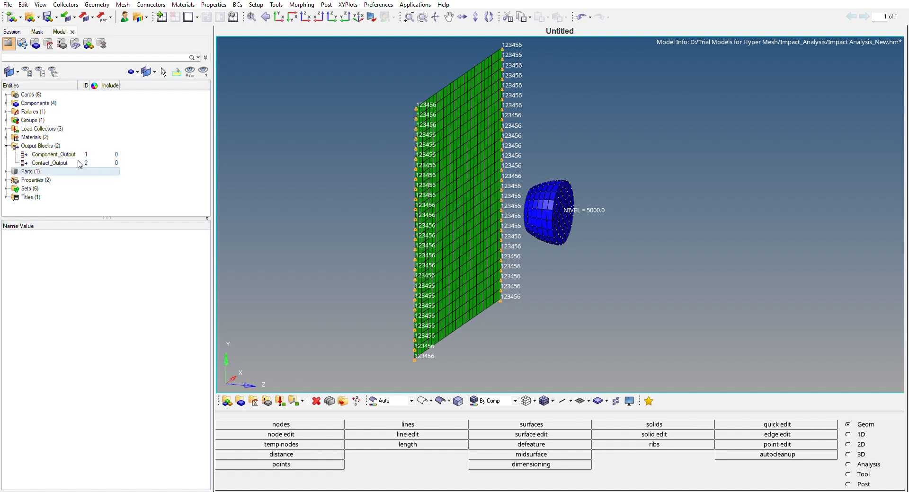
left_click(56, 151)
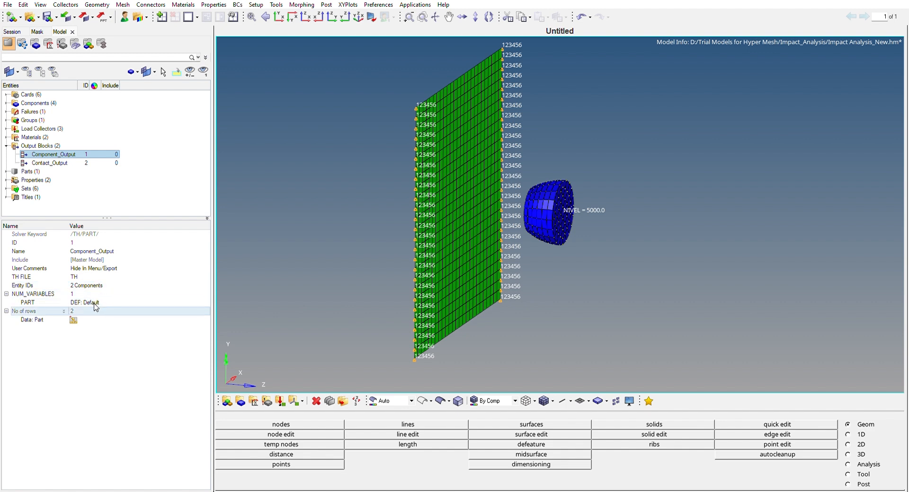
left_click(56, 163)
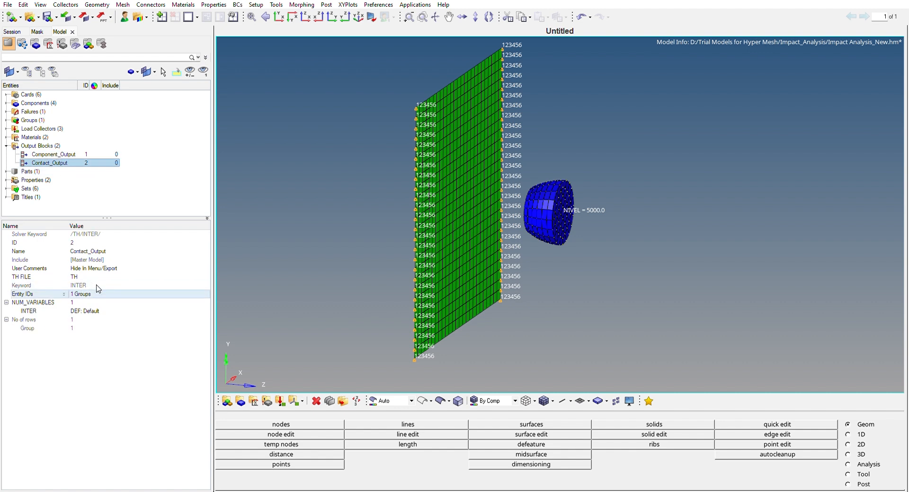
left_click(6, 120)
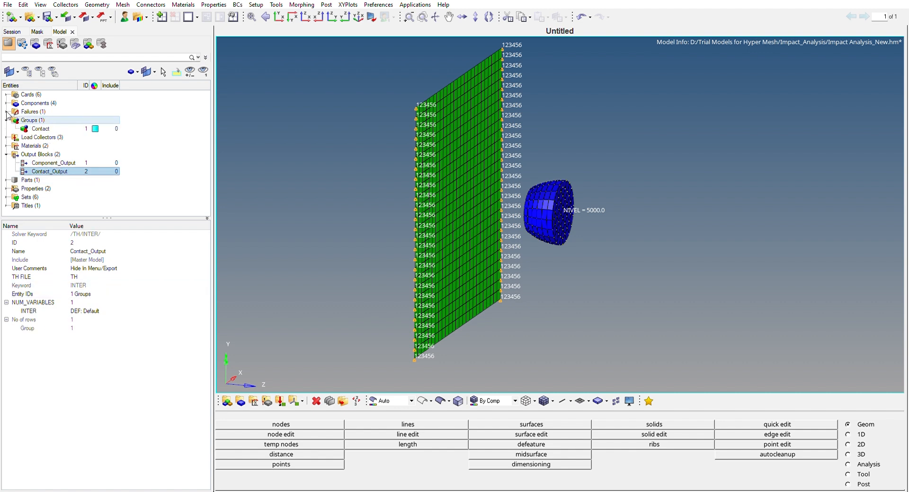
left_click(6, 118)
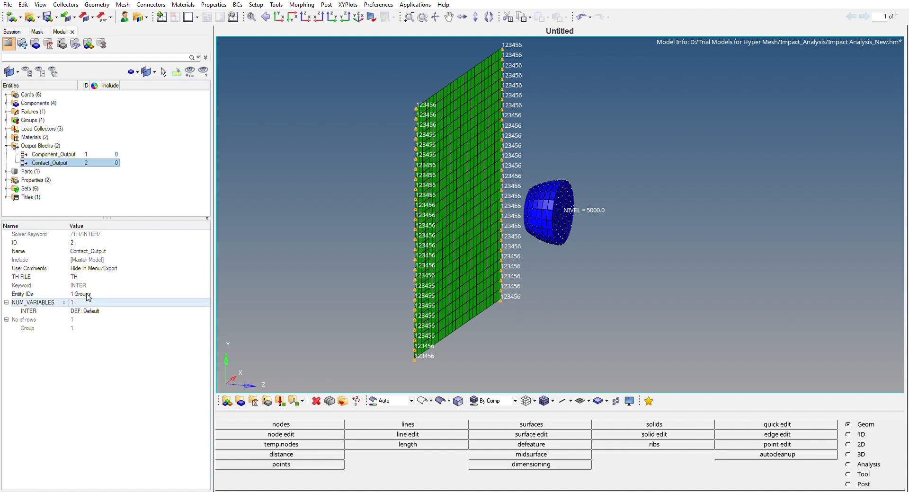
left_click(6, 144)
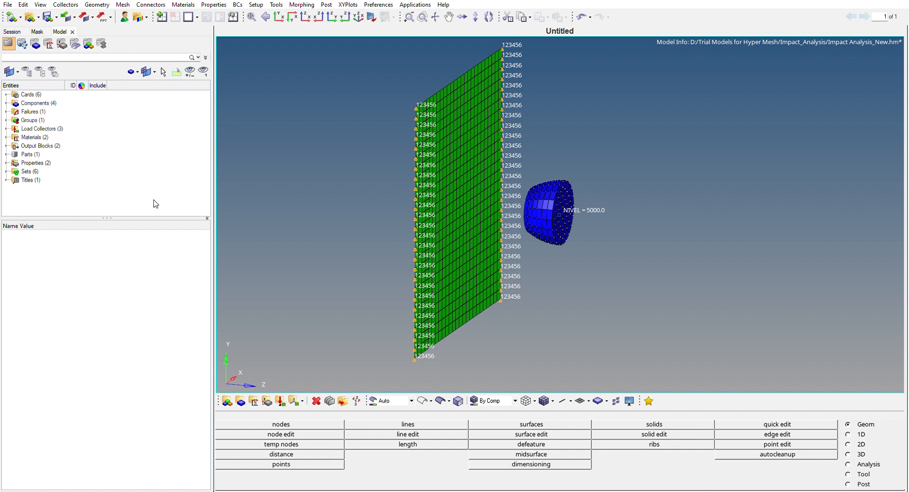
Step: Review the engine control cards ENG_ANIM_DT, ENG_ANIM_ELEM, ENG_MON, ENG_RUN and ENG_TFILE in the model browser
left_click(5, 95)
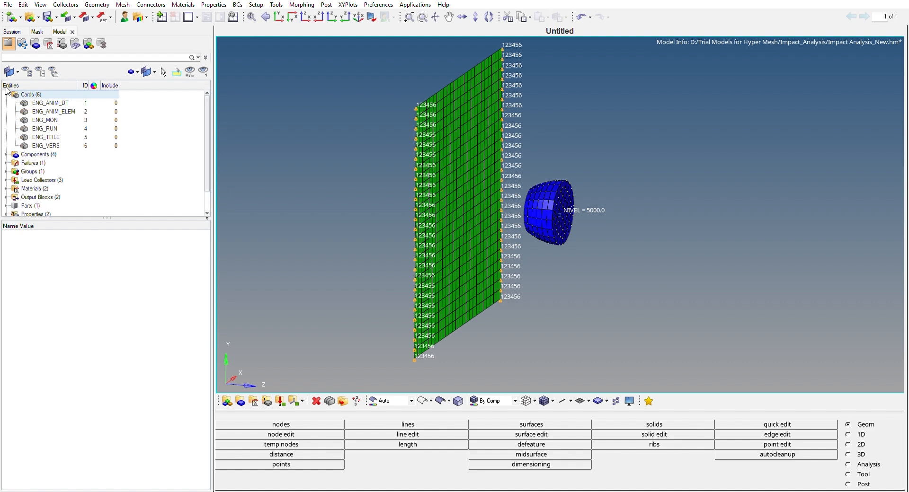
left_click(66, 102)
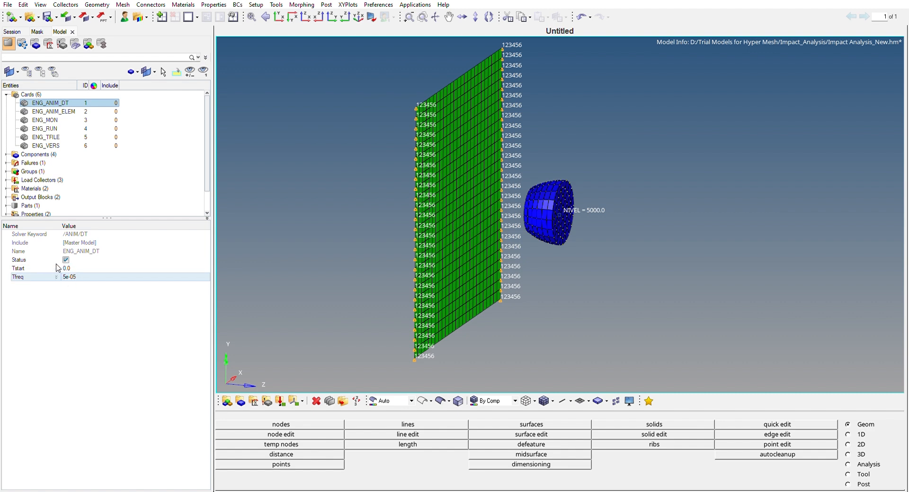
left_click(65, 110)
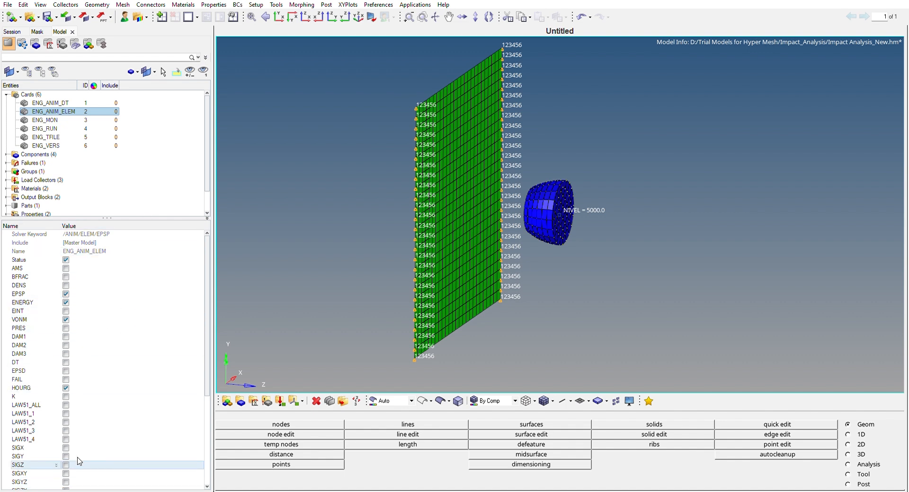
left_click(53, 117)
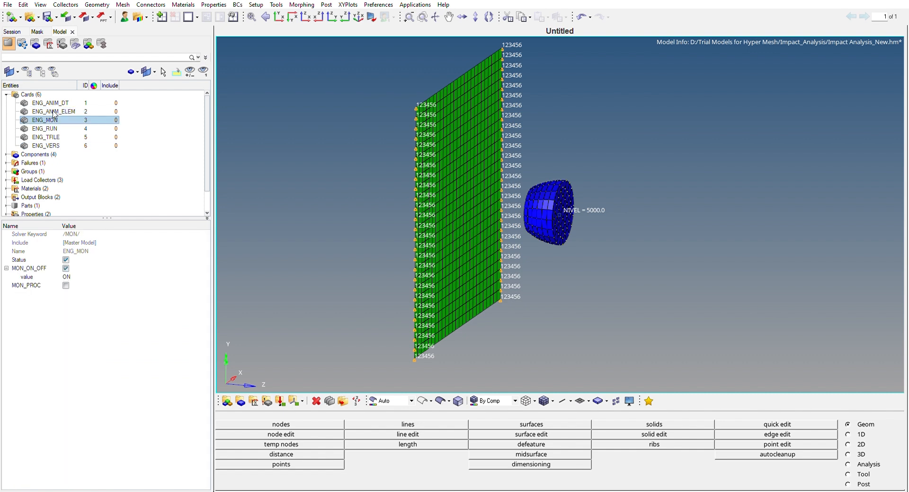
left_click(55, 127)
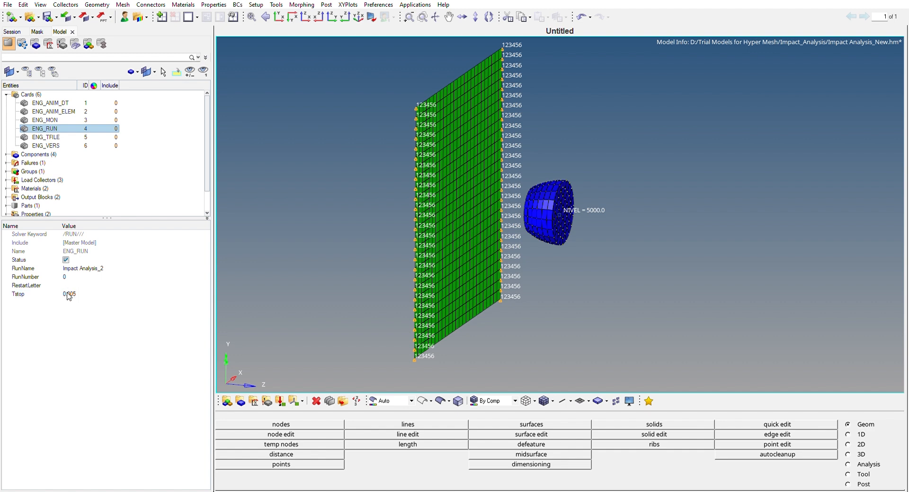
left_click(63, 138)
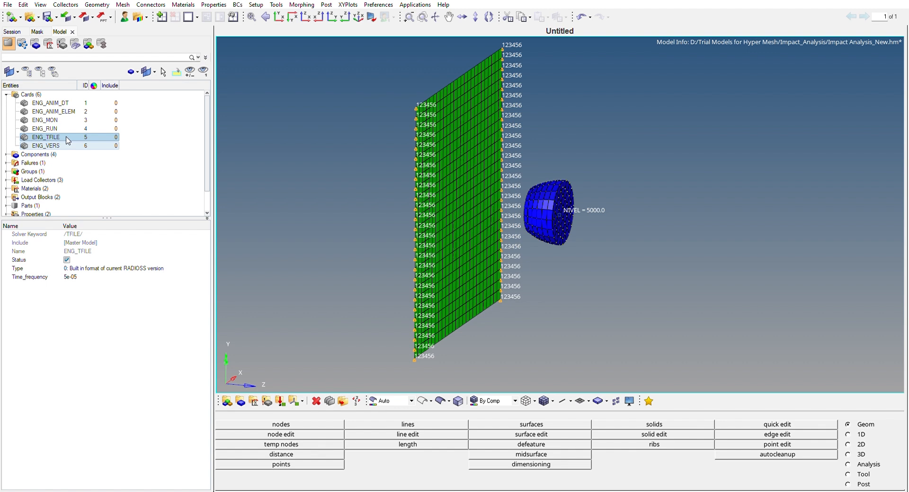
left_click(6, 94)
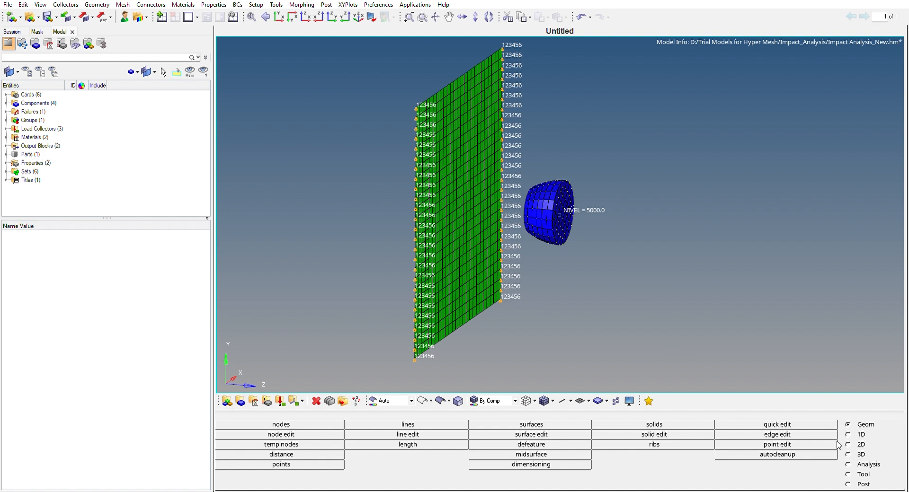
Step: Export the whole model to Impact Analysis_New_0000.rad and run it as an analysis in the Radioss solver
left_click(851, 463)
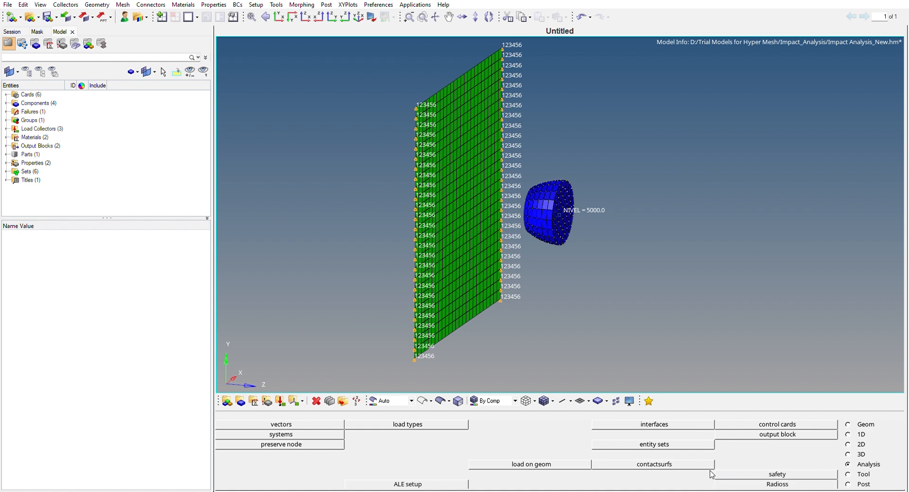
left_click(752, 483)
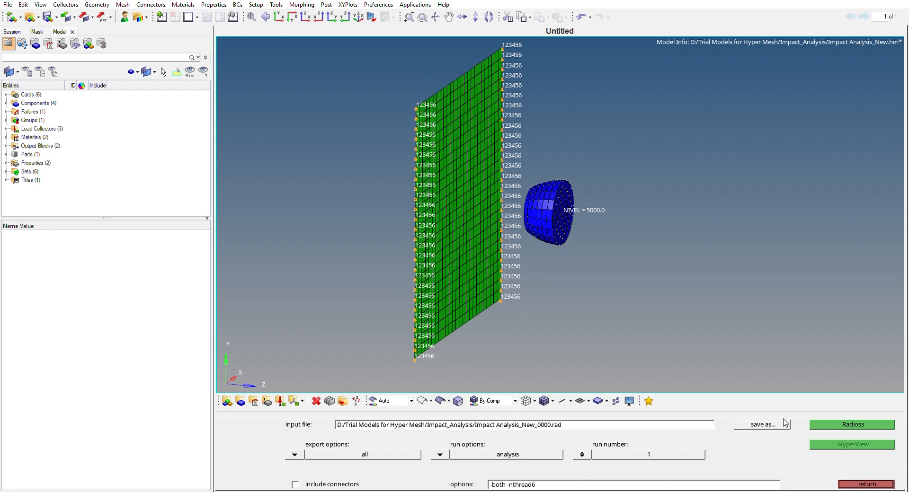
left_click(829, 424)
left_click(608, 462)
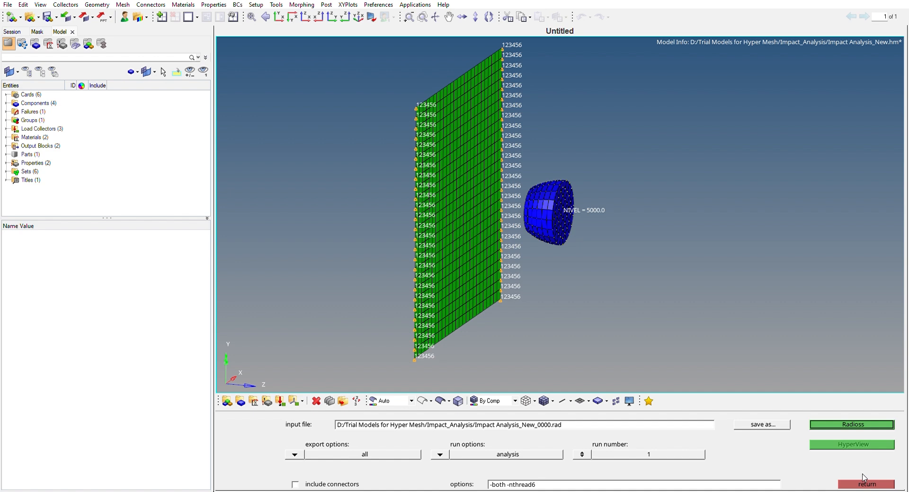
left_click(864, 484)
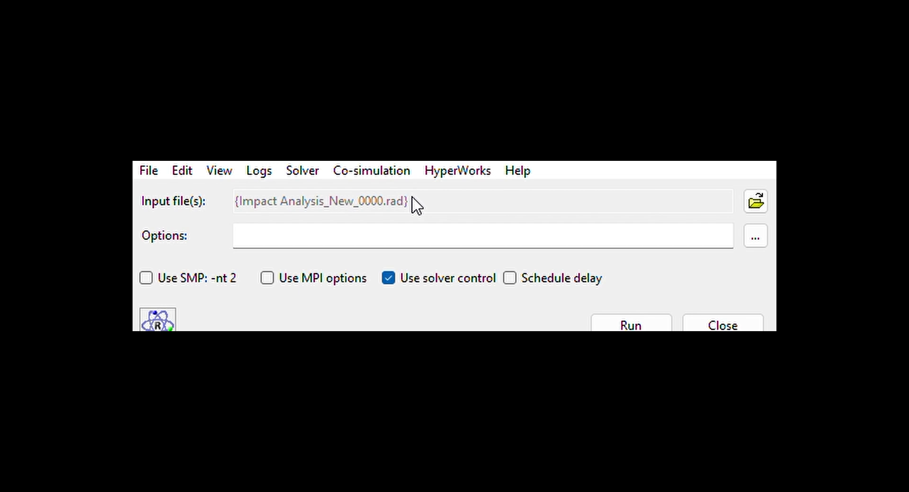
left_click(644, 312)
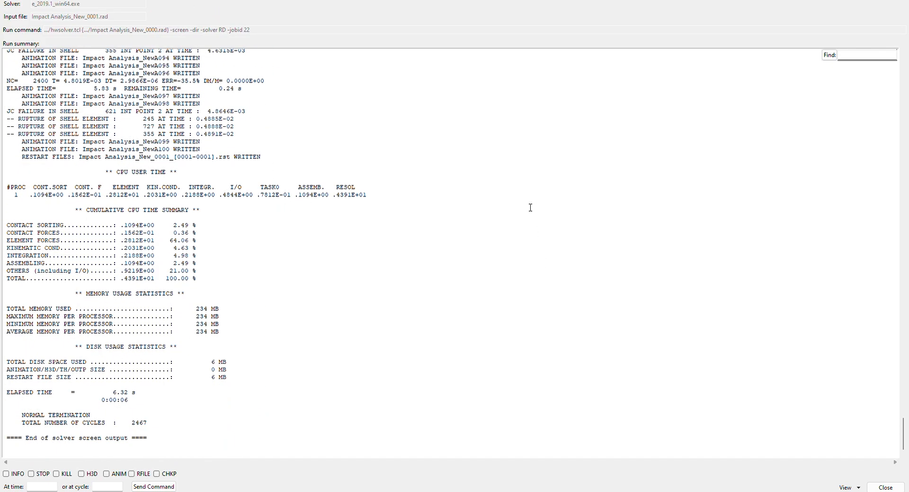
Step: Read through the solver's run summary from the starter output to the termination status at the end
scroll(542, 249, "up", 20)
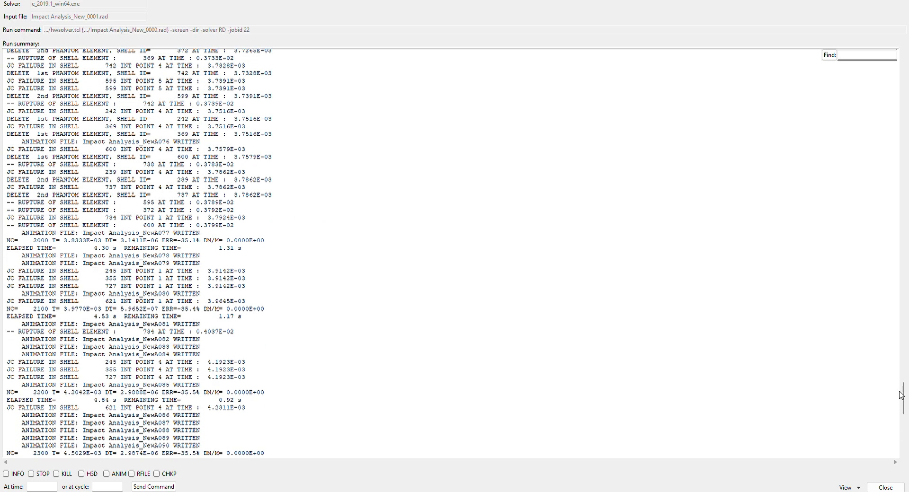
left_click_drag(903, 397, 895, 67)
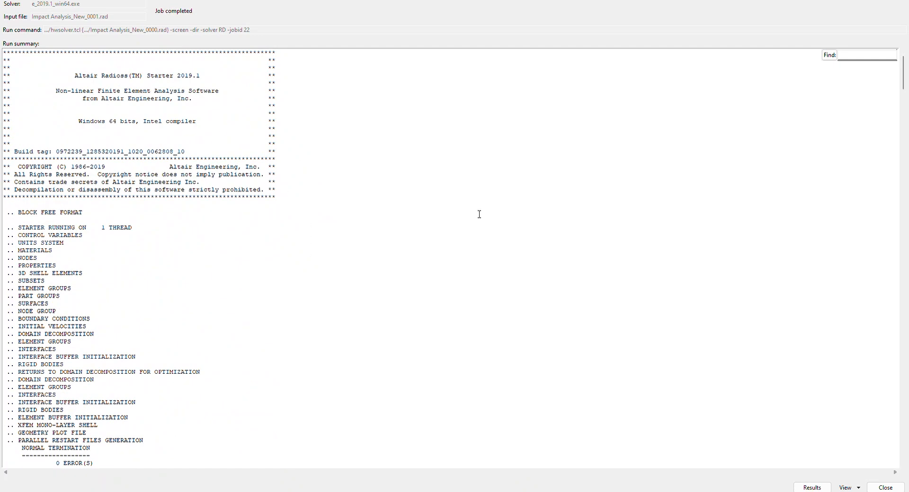
left_click_drag(903, 77, 892, 132)
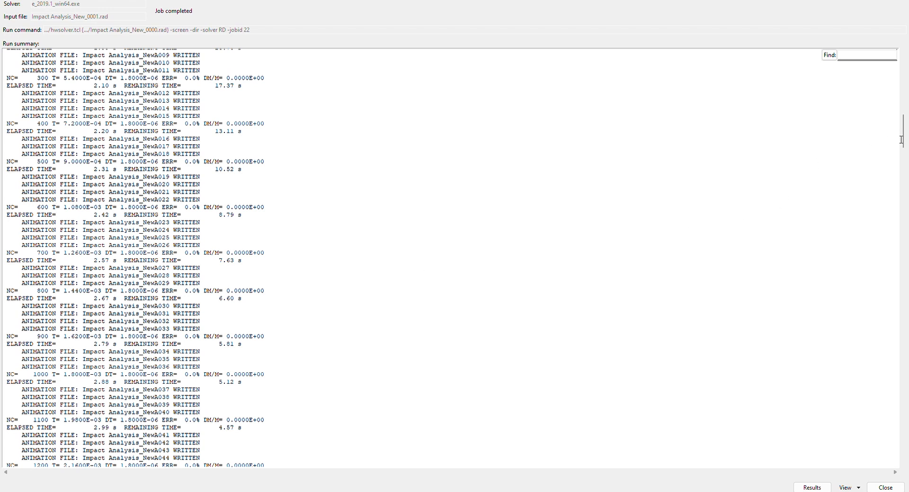
left_click_drag(903, 137, 906, 454)
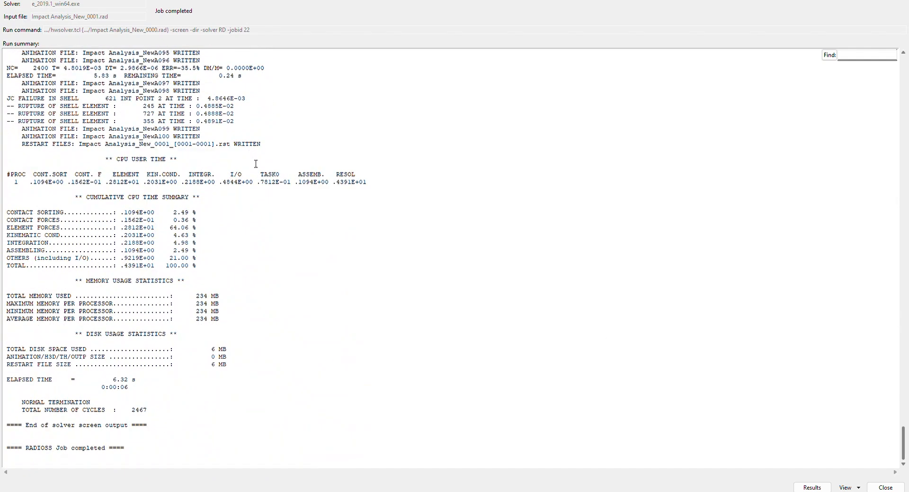
left_click_drag(20, 405, 100, 408)
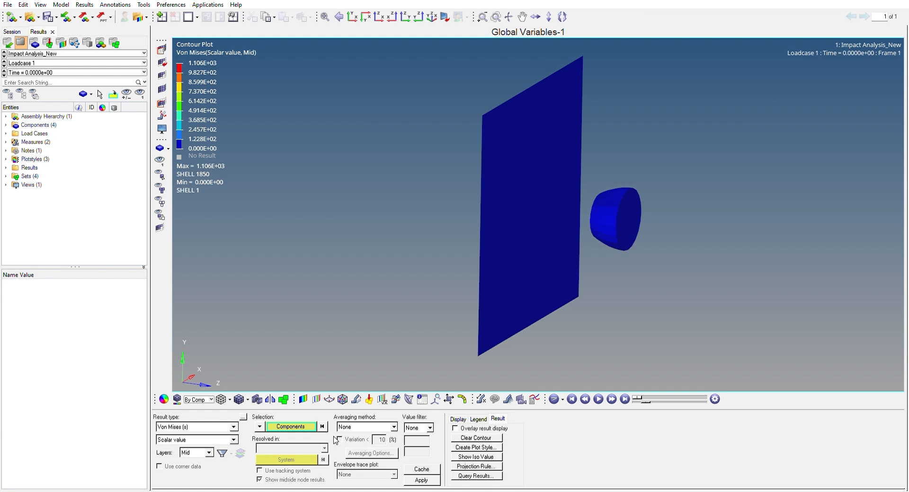
Step: In HyperView, contour the displacement magnitude, animate the impact while viewing both sides of the wall, and return to frame 1
left_click(216, 429)
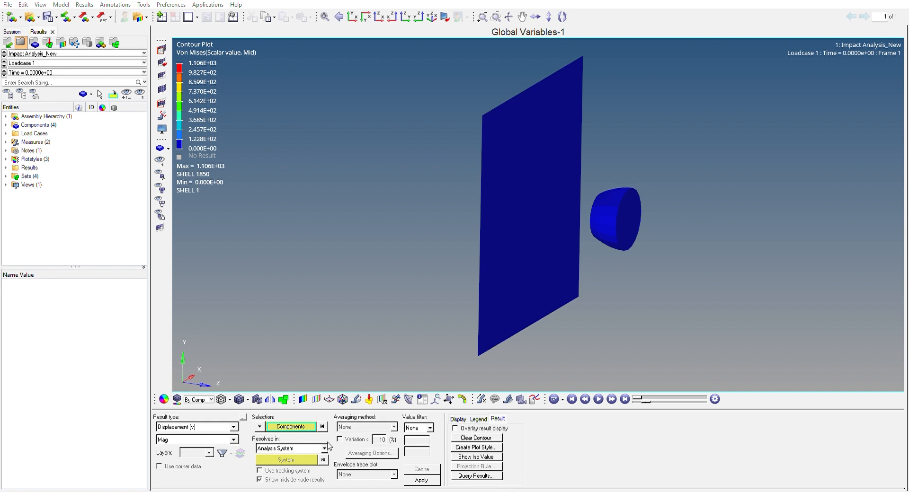
left_click(420, 478)
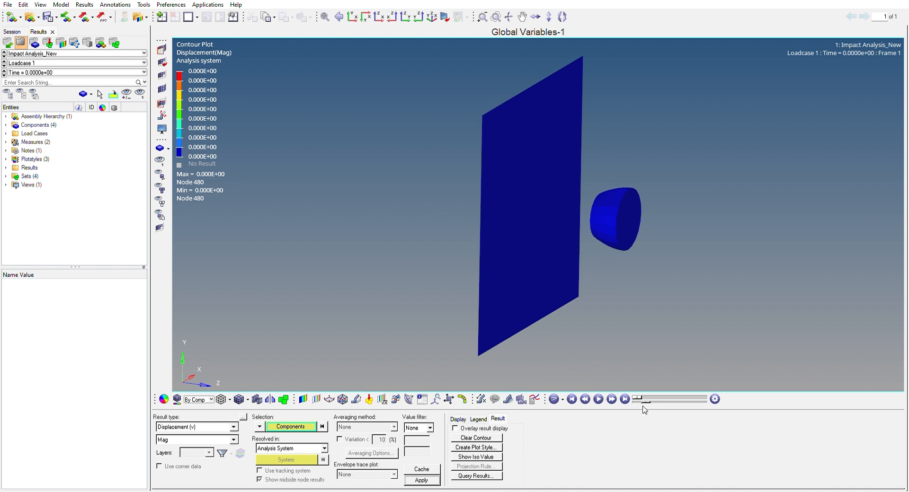
left_click(600, 398)
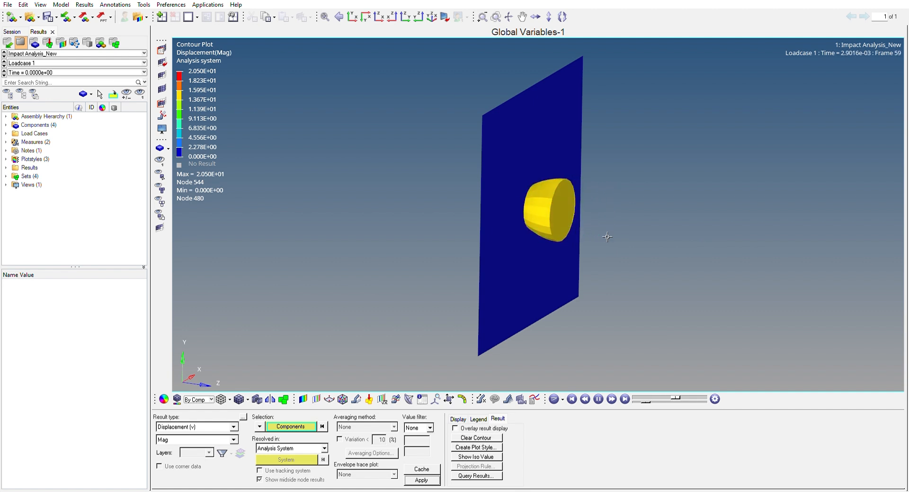
left_click_drag(603, 223, 580, 216, "ctrl")
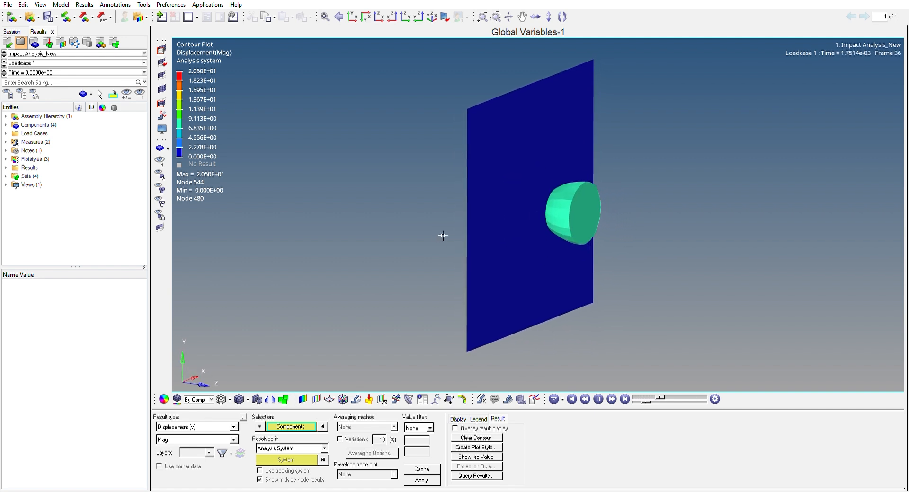
left_click_drag(447, 216, 733, 220, "ctrl")
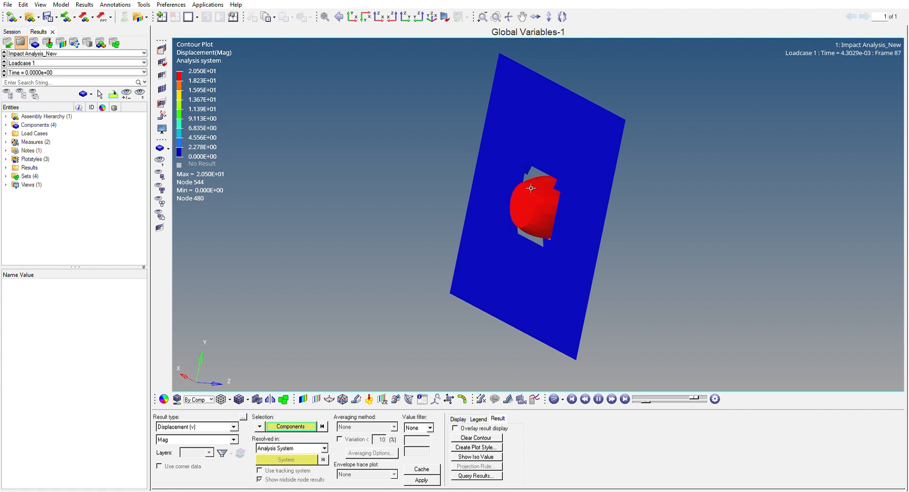
left_click_drag(653, 194, 567, 172, "ctrl")
right_click_drag(570, 175, 575, 141, "ctrl")
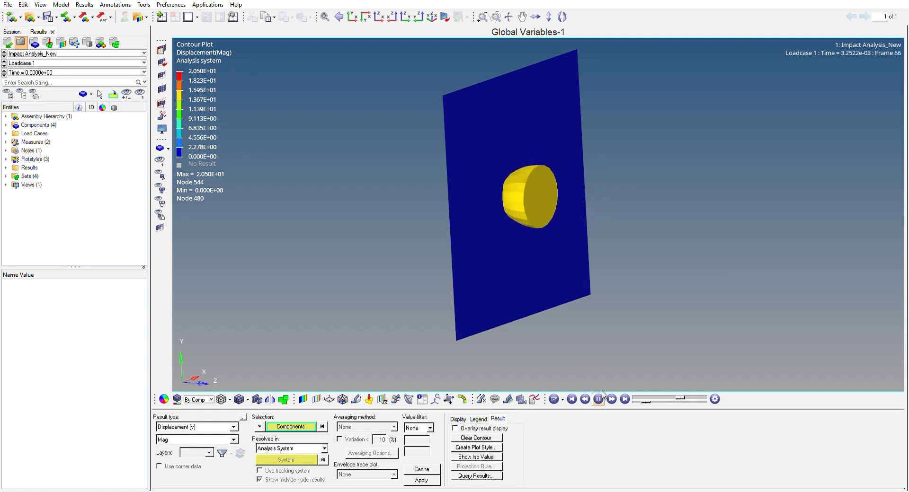
left_click_drag(683, 389, 637, 394)
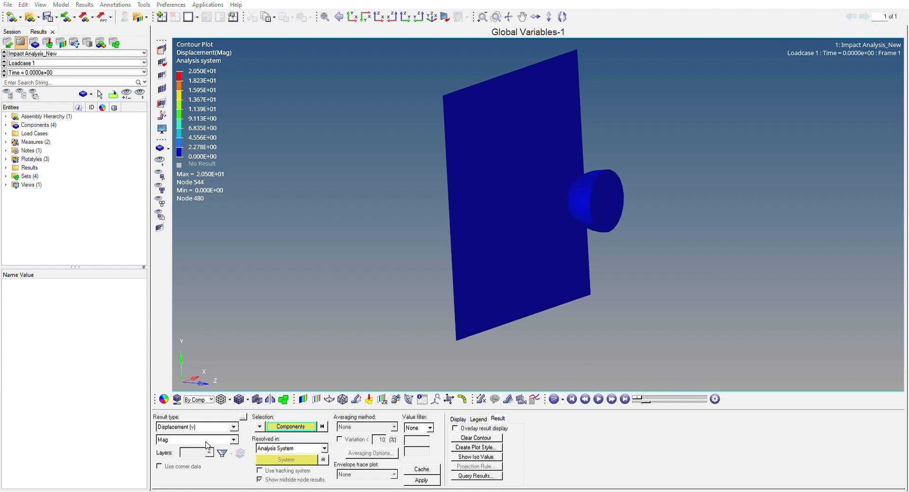
Step: Contour the Von Mises scalar stress on the Mid layer and animate the impact, viewing it from several angles before pausing
left_click(175, 445)
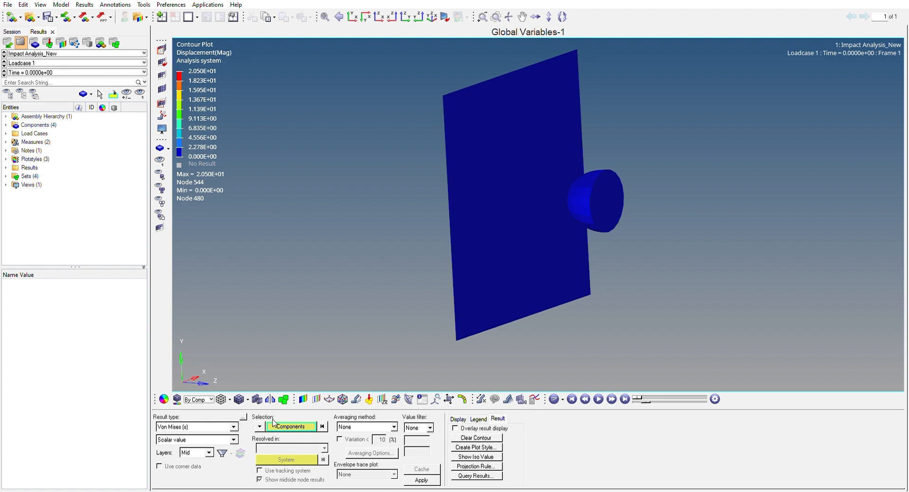
left_click(433, 479)
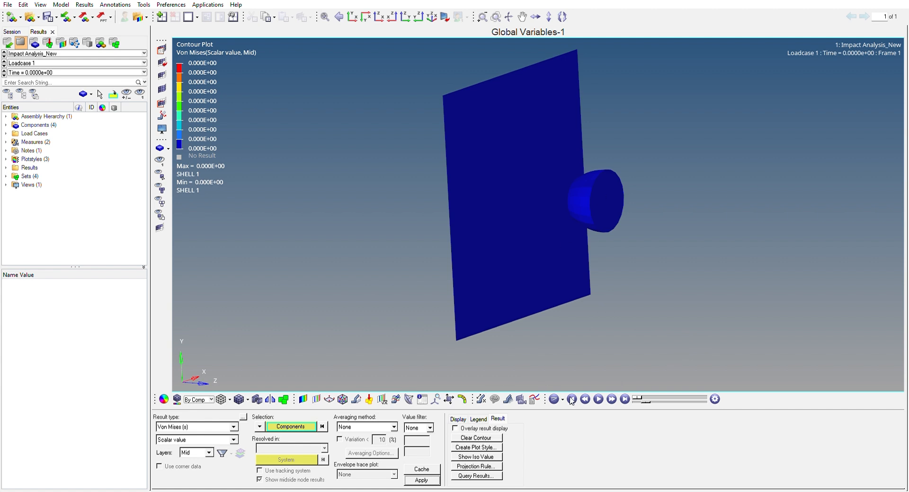
left_click(602, 398)
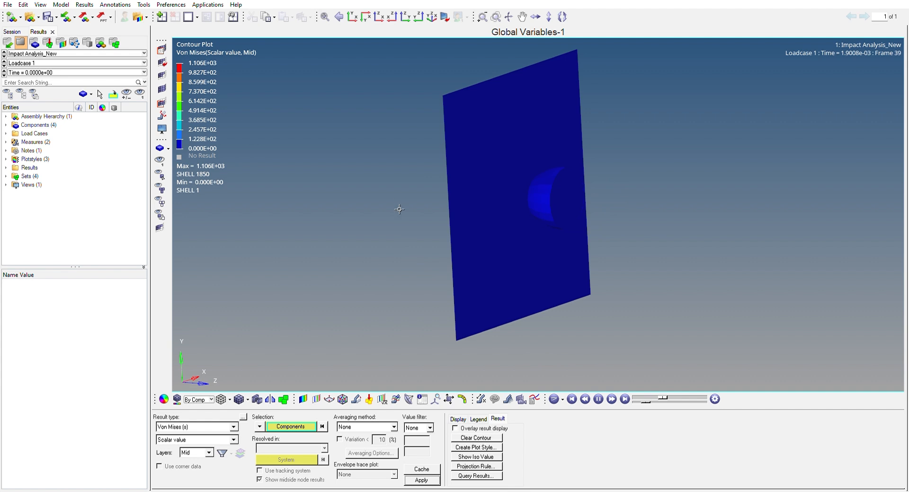
left_click_drag(401, 163, 427, 169, "ctrl")
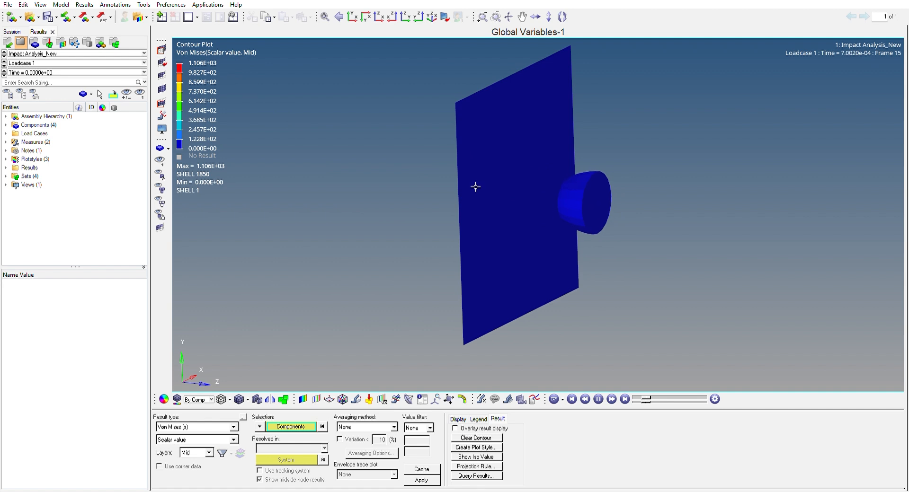
mouse_move(475, 186)
left_mouse_down("ctrl")
mouse_move(622, 271)
mouse_move(620, 236)
left_mouse_up("ctrl")
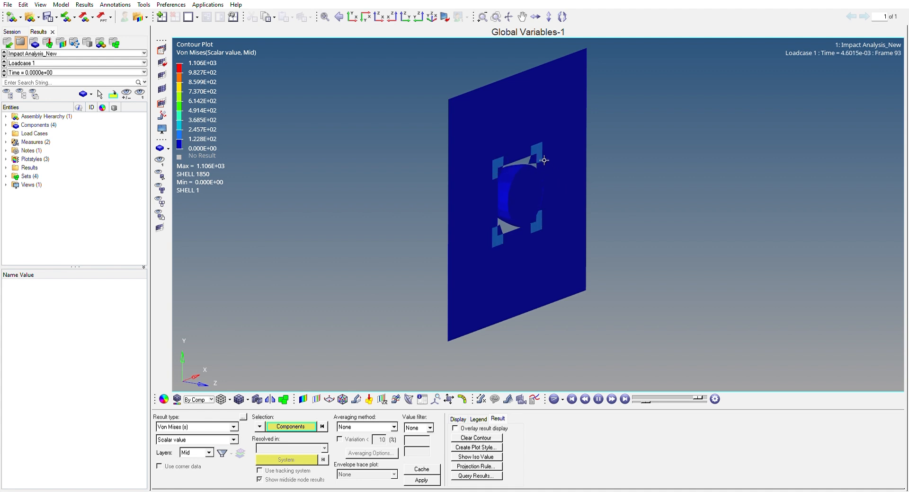
left_click_drag(418, 244, 475, 258, "ctrl")
left_click(599, 397)
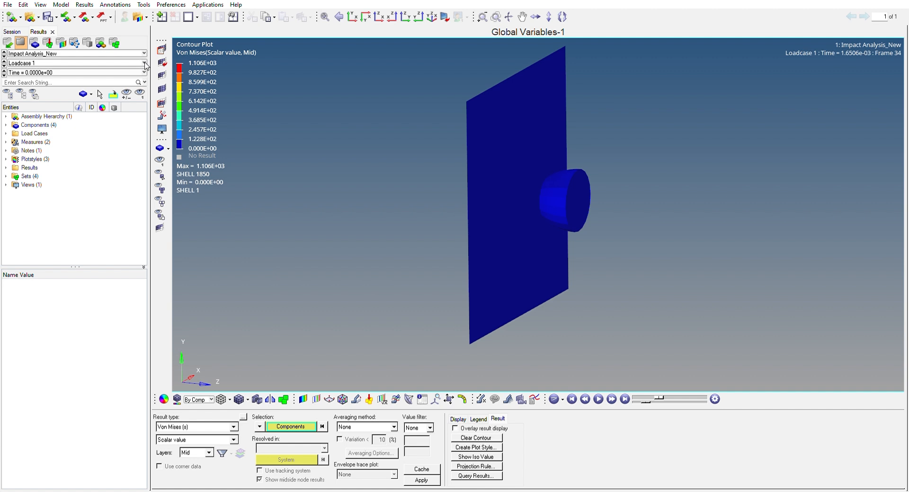
Step: Compare Von Mises stress at several time steps, ending at 4.7003e-03, and examine both sides of the wall around the bullet hole
left_click_drag(144, 88, 141, 124)
left_click(95, 102)
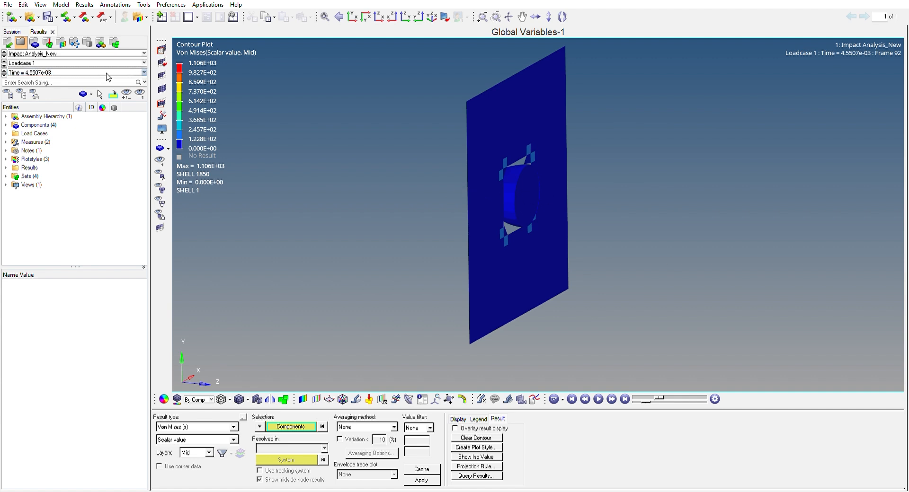
scroll(95, 76, "up", 5)
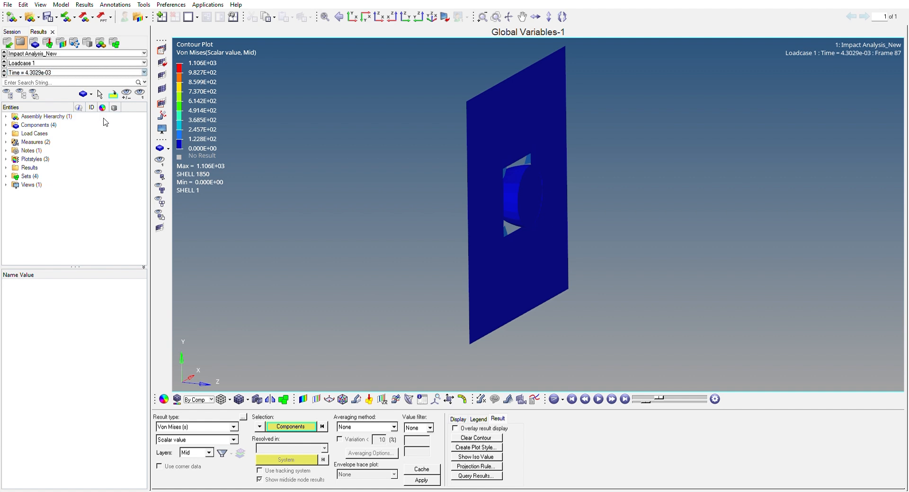
left_click(72, 87)
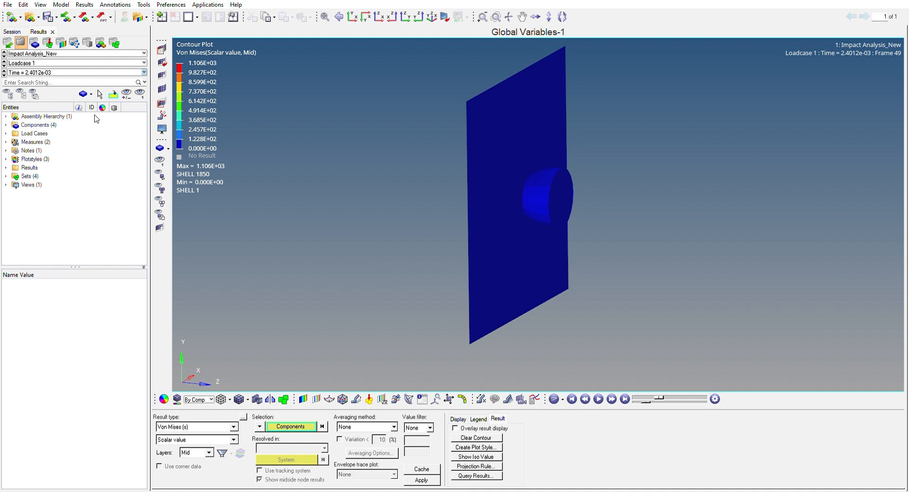
left_click(55, 99)
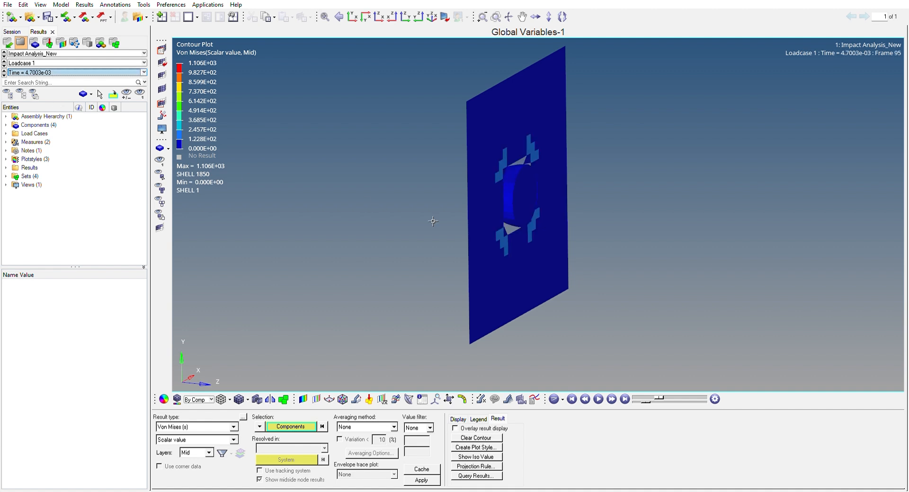
mouse_move(412, 213)
left_mouse_down("ctrl")
mouse_move(609, 197)
mouse_move(545, 146)
mouse_move(594, 212)
left_mouse_up("ctrl")
scroll(529, 155, "up", 5, "ctrl")
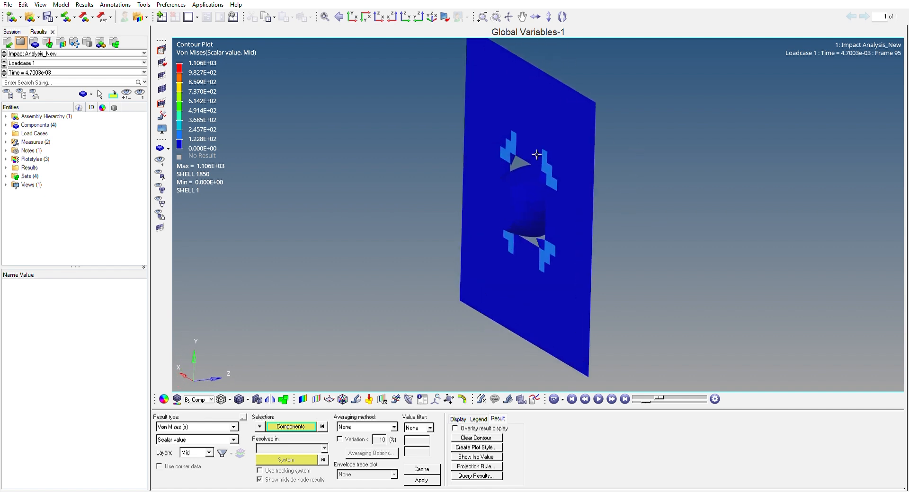
mouse_move(540, 156)
left_mouse_down("ctrl")
mouse_move(540, 186)
mouse_move(532, 178)
mouse_move(629, 246)
mouse_move(644, 245)
mouse_move(530, 223)
mouse_move(382, 211)
mouse_move(361, 178)
mouse_move(408, 183)
mouse_move(353, 241)
mouse_move(356, 233)
mouse_move(339, 229)
mouse_move(461, 229)
mouse_move(370, 230)
left_mouse_up("ctrl")
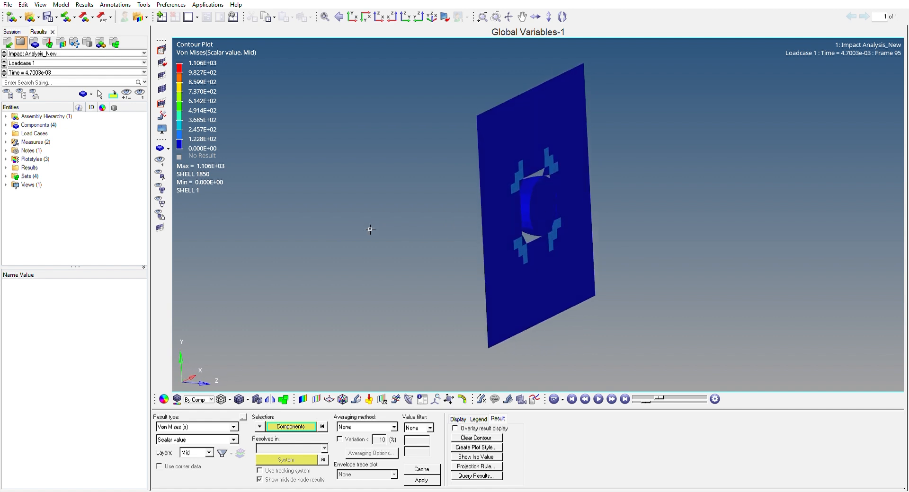